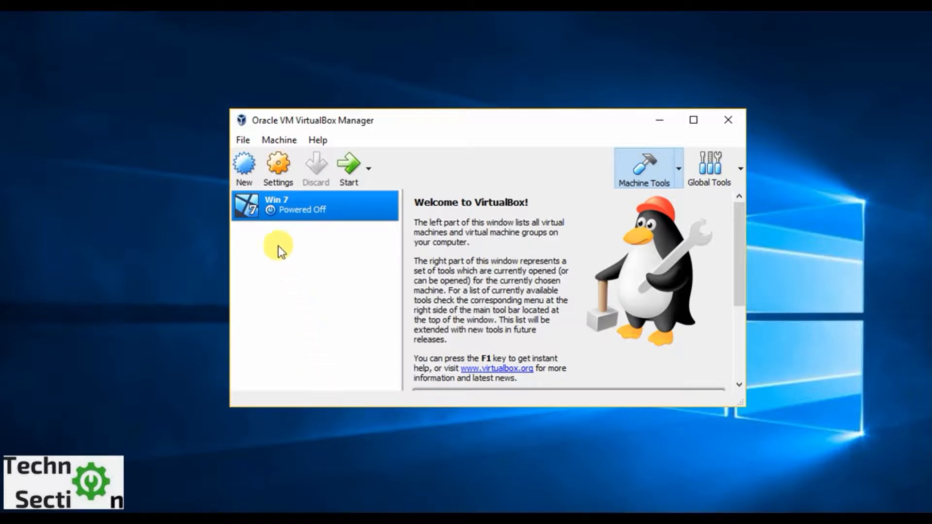
# Create a new Microsoft Windows virtual machine named Win 8.1 with the version Windows 8.1 (32-bit).
pyautogui.click(248, 168)
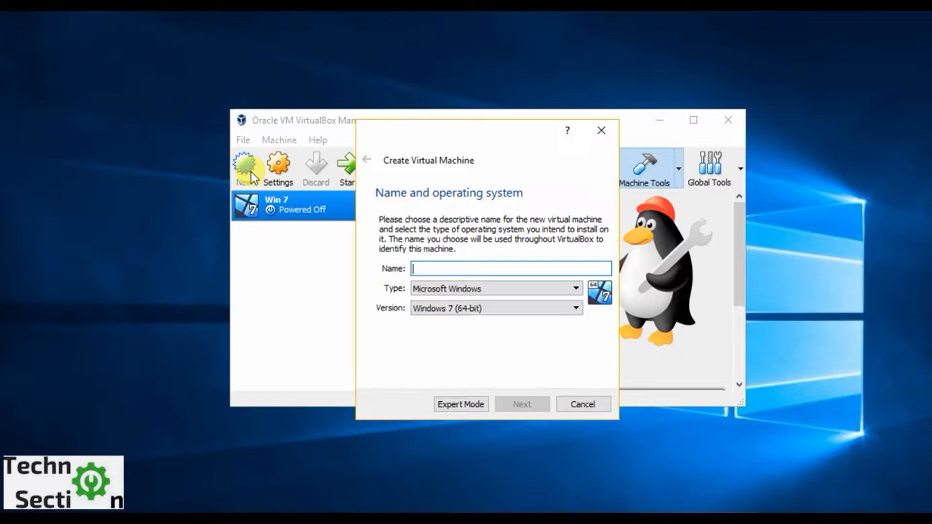
pyautogui.write('Wi')
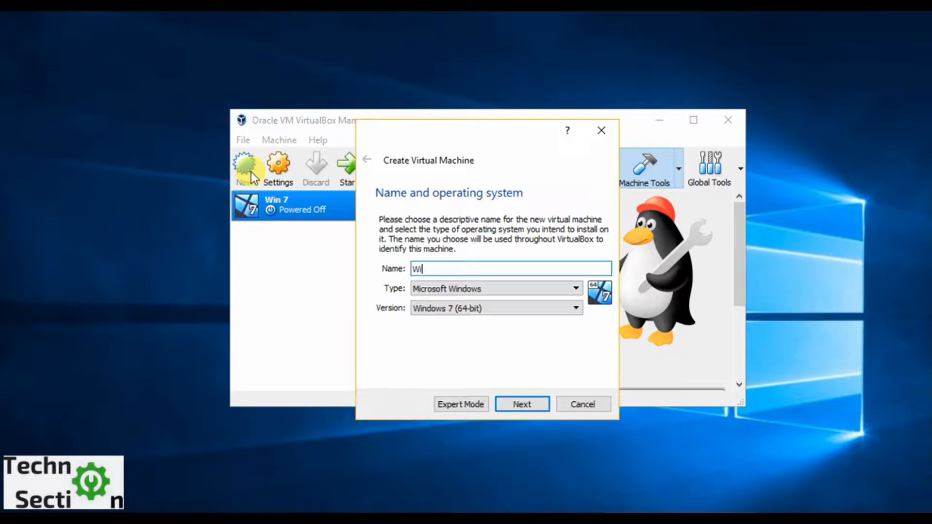
pyautogui.write('n 8.1')
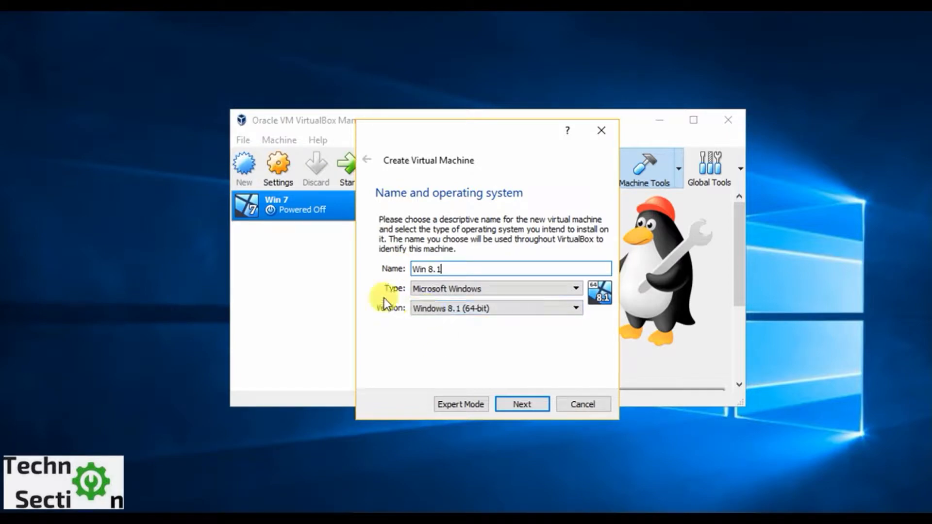
pyautogui.click(424, 310)
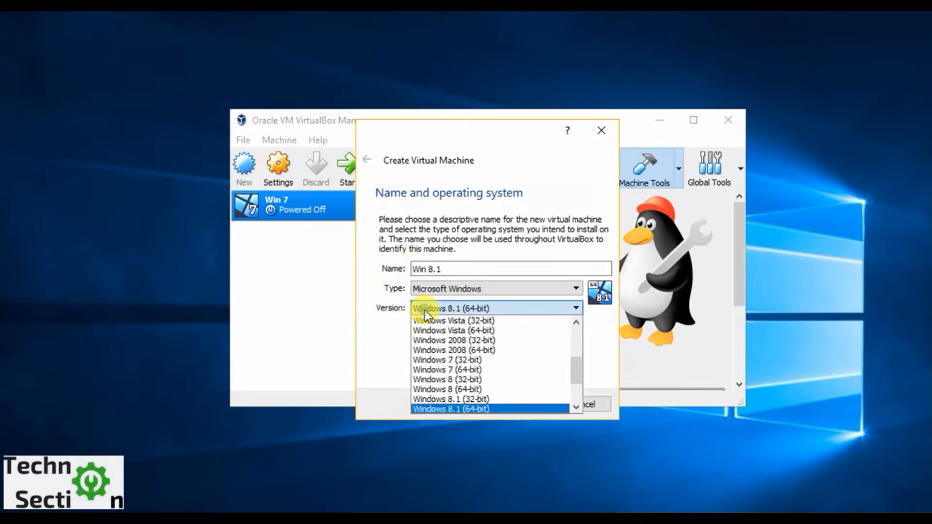
pyautogui.click(432, 399)
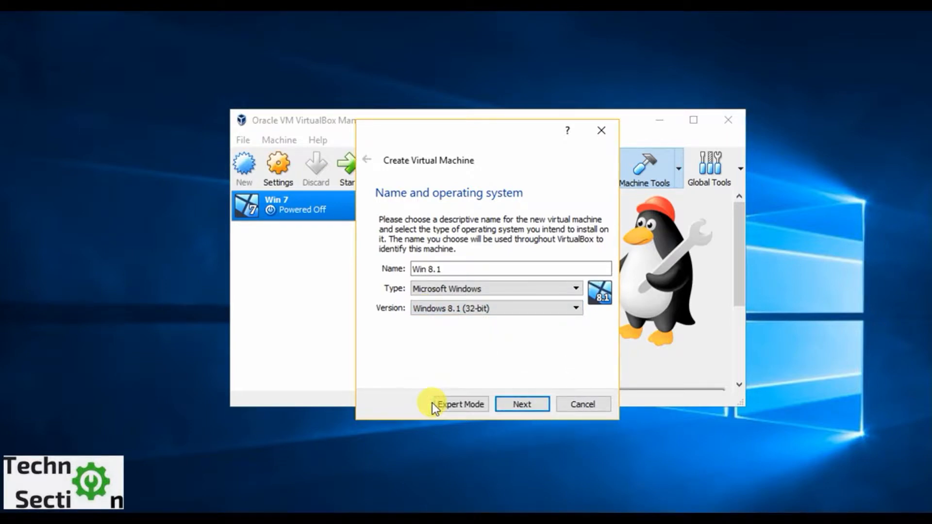
pyautogui.click(444, 289)
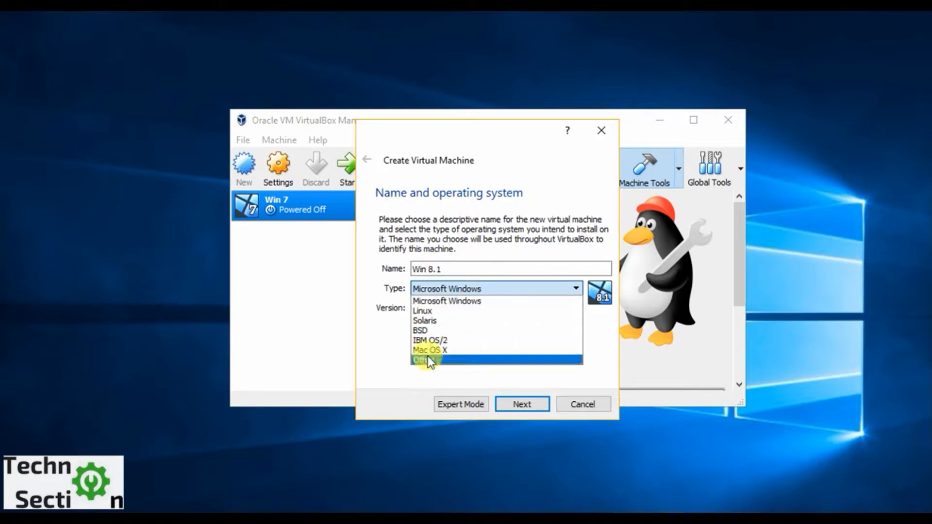
pyautogui.click(377, 360)
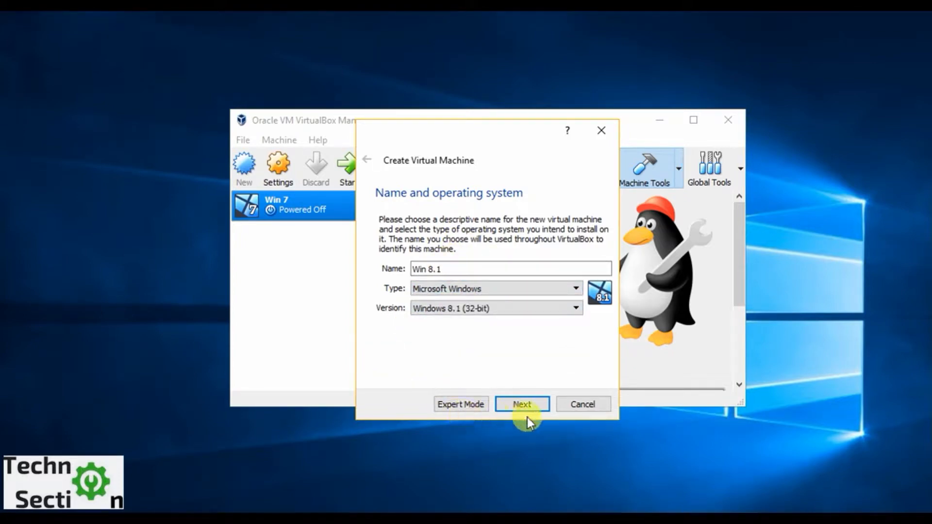
pyautogui.click(535, 407)
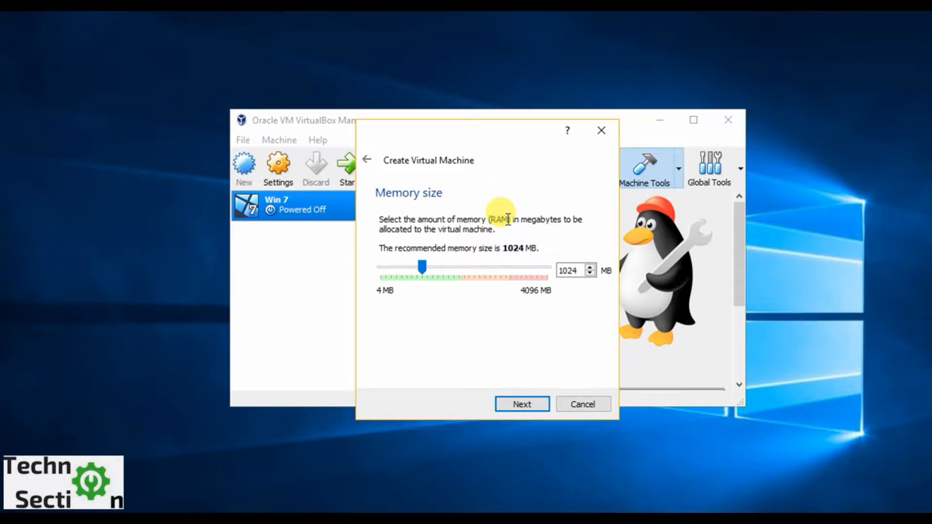
# Allocate 2048 MB of memory to the new virtual machine and continue to the hard disk setup.
pyautogui.doubleClick(580, 270)
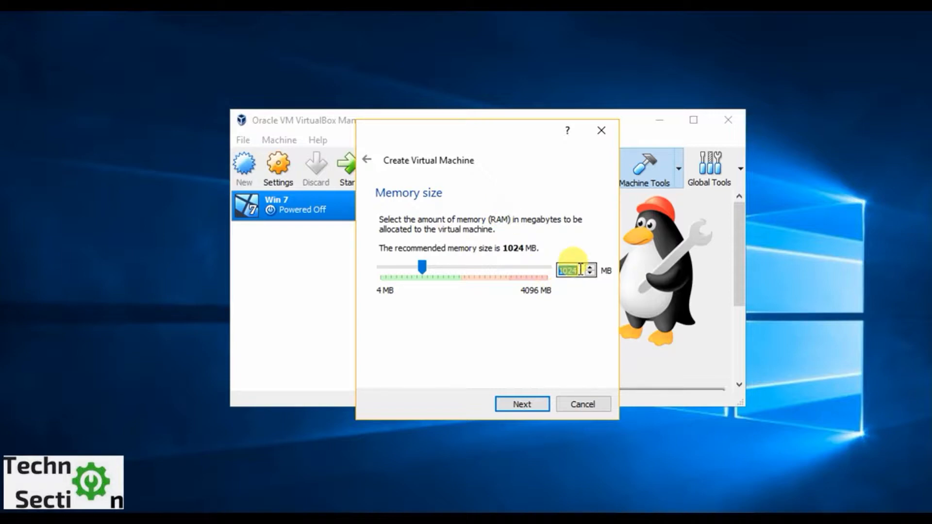
pyautogui.write('2048')
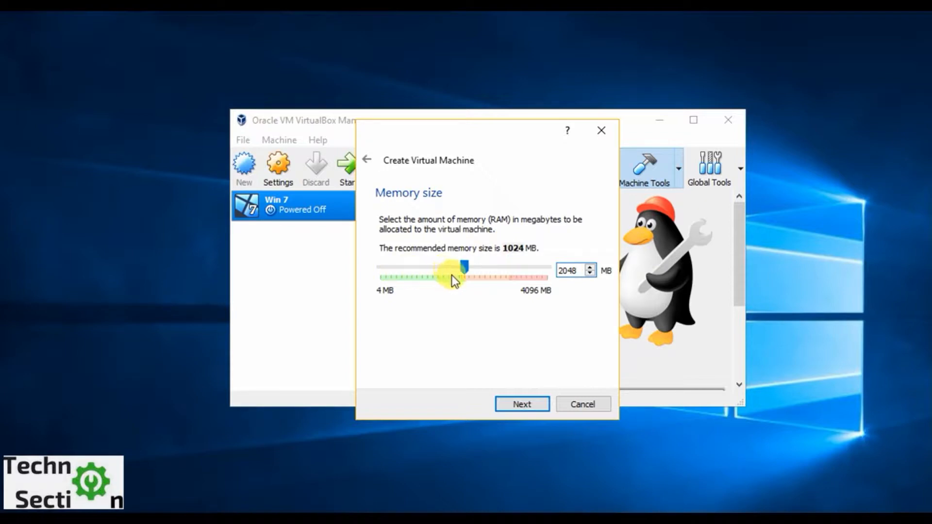
pyautogui.click(524, 397)
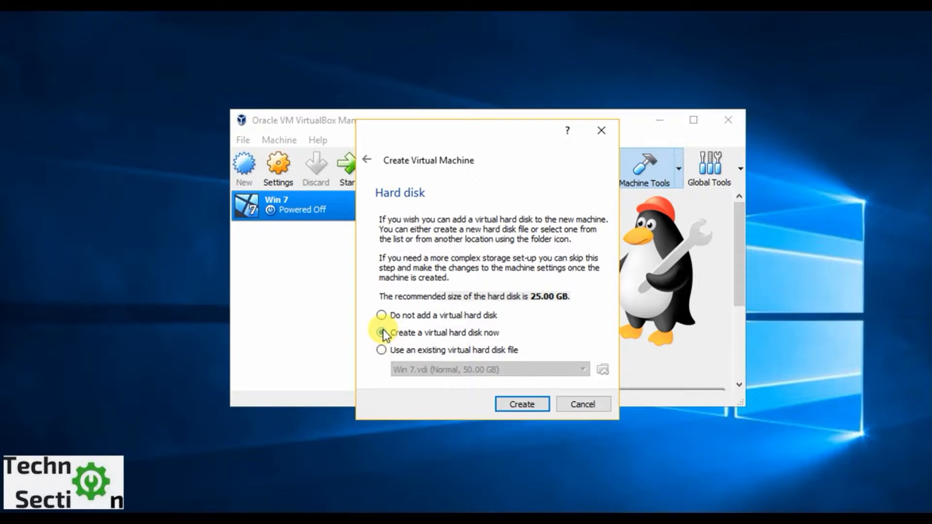
# Choose to create a new virtual hard disk as a VDI (VirtualBox Disk Image) with fixed-size storage.
pyautogui.click(382, 350)
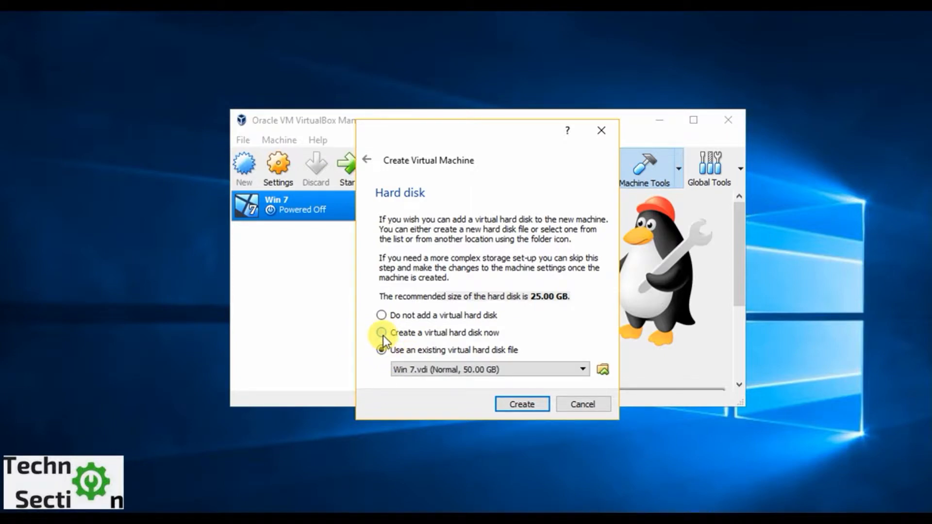
pyautogui.click(383, 335)
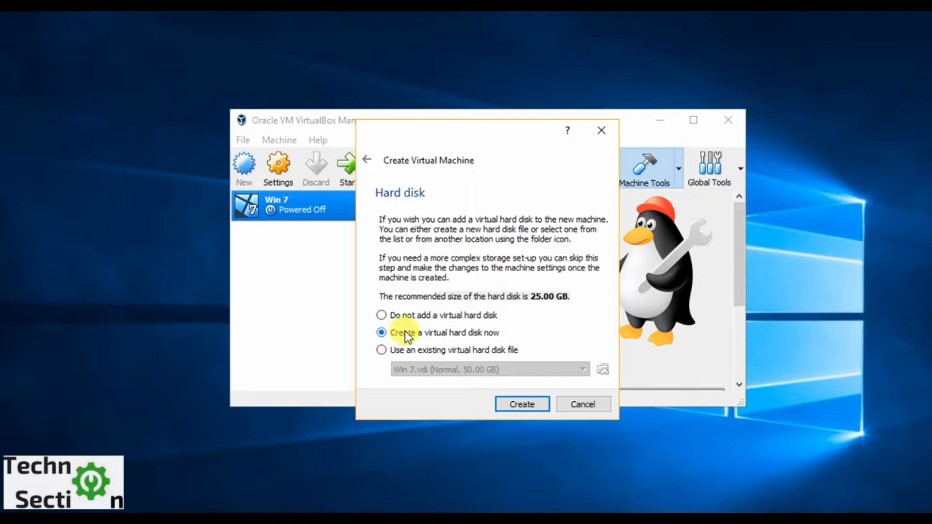
pyautogui.click(511, 404)
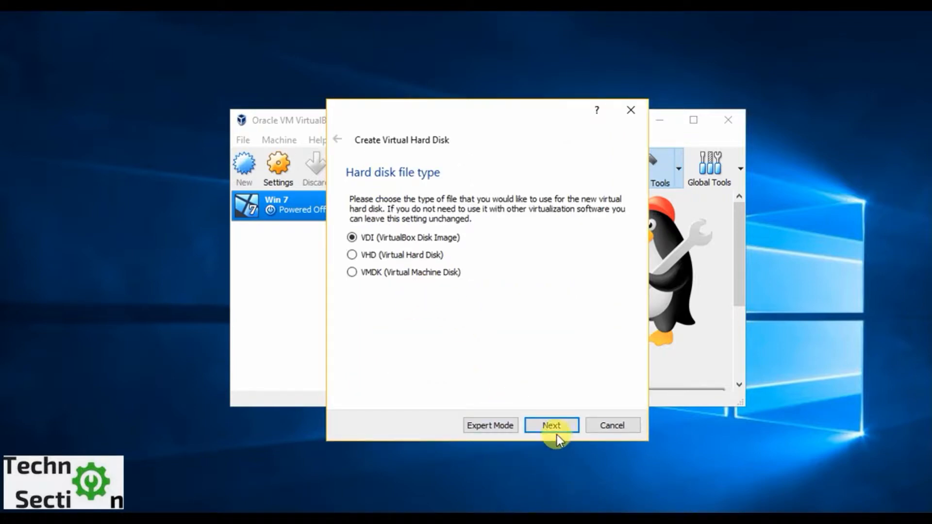
pyautogui.click(555, 428)
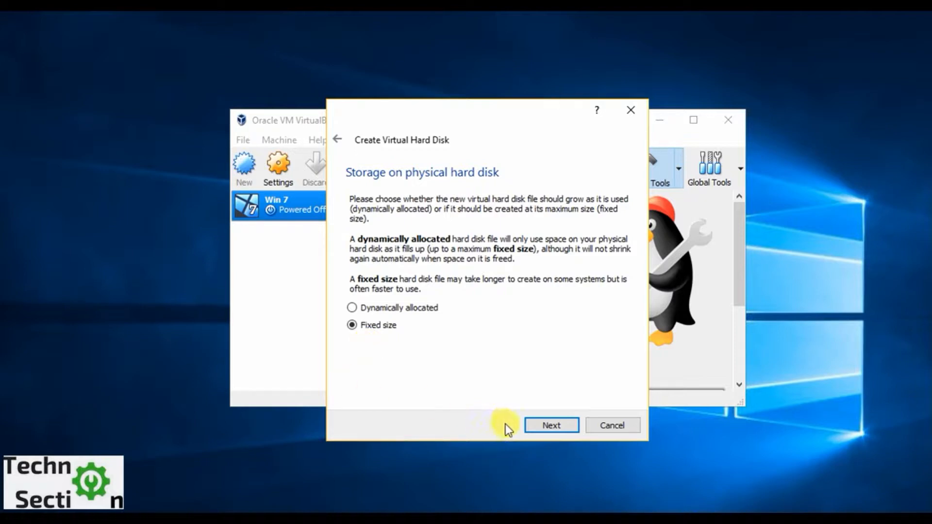
pyautogui.click(549, 430)
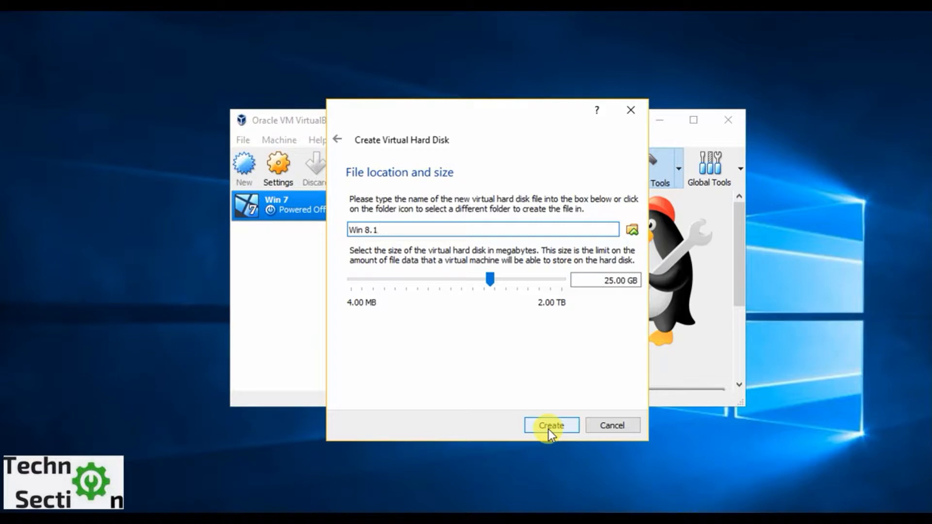
# Set the virtual hard disk size to 50 GB and its file location to Win 8.1 on the VM (E:) drive.
pyautogui.doubleClick(613, 282)
pyautogui.write('50')
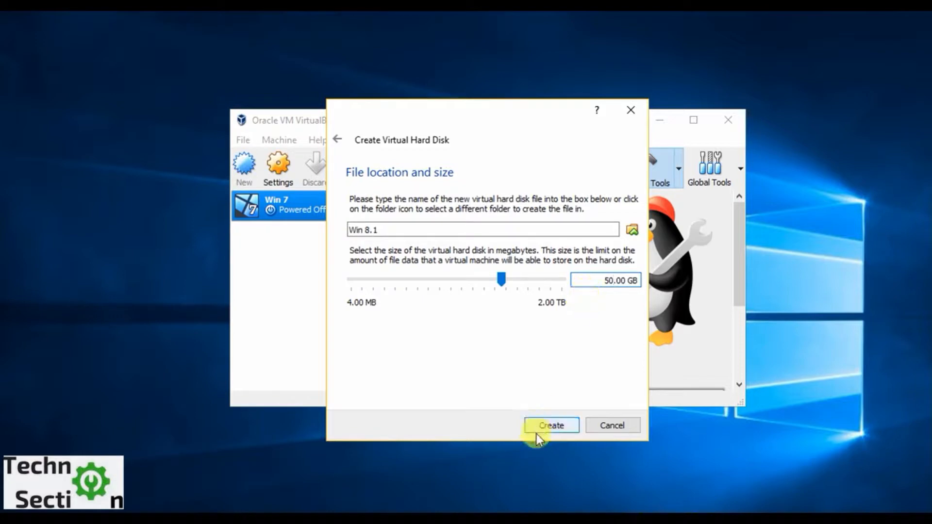
pyautogui.click(631, 229)
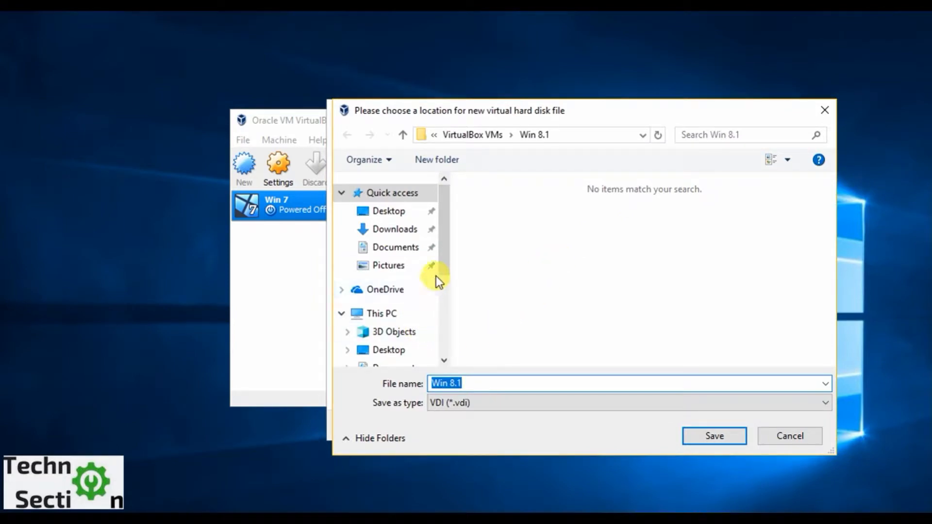
pyautogui.moveTo(444, 263); pyautogui.dragTo(464, 340)
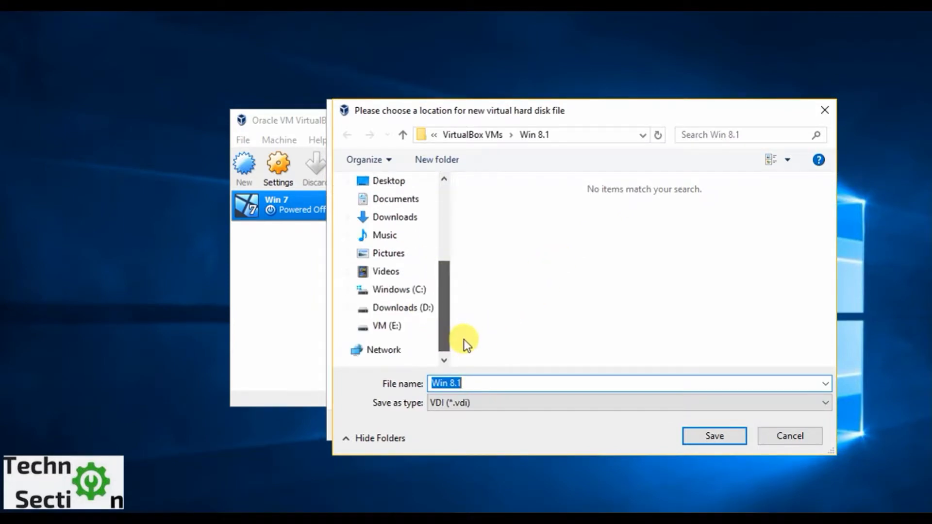
pyautogui.click(379, 327)
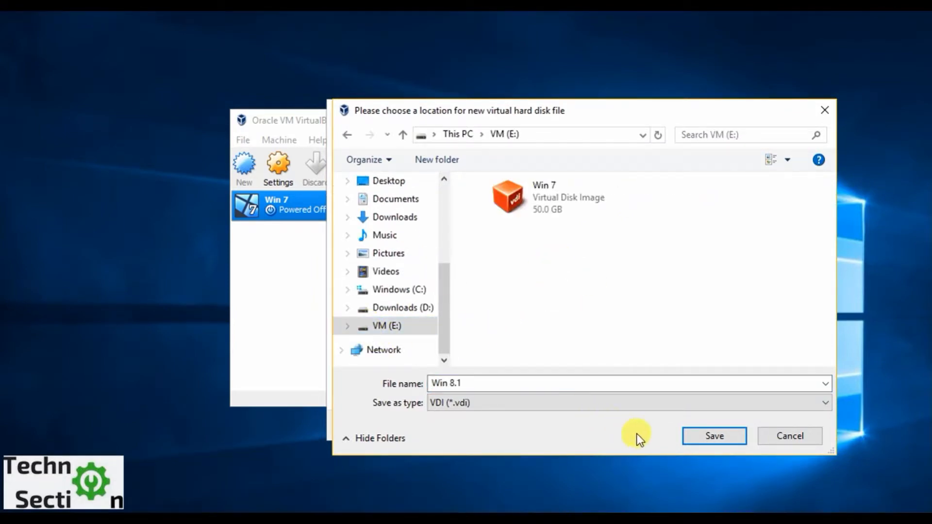
pyautogui.click(696, 432)
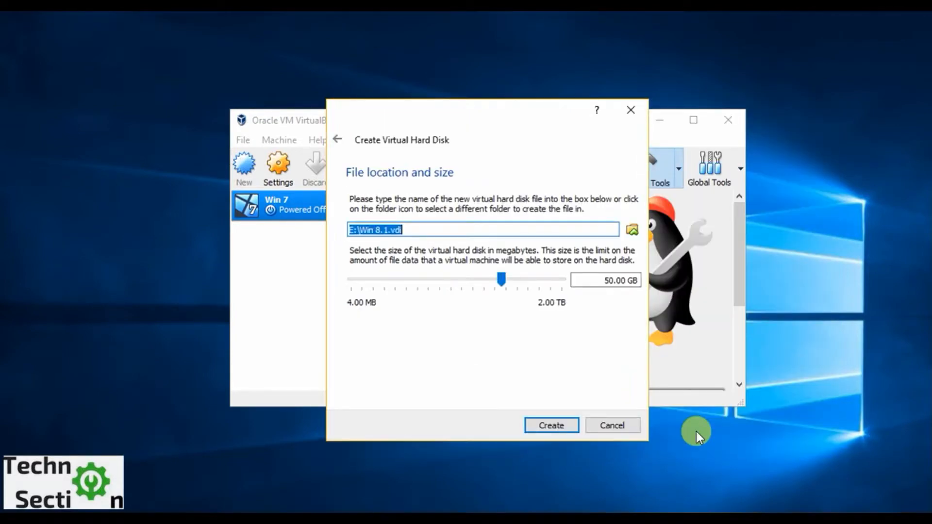
# Reselect the VM (E:) drive as the location for the Win 8.1 disk file and create the virtual hard disk.
pyautogui.click(631, 229)
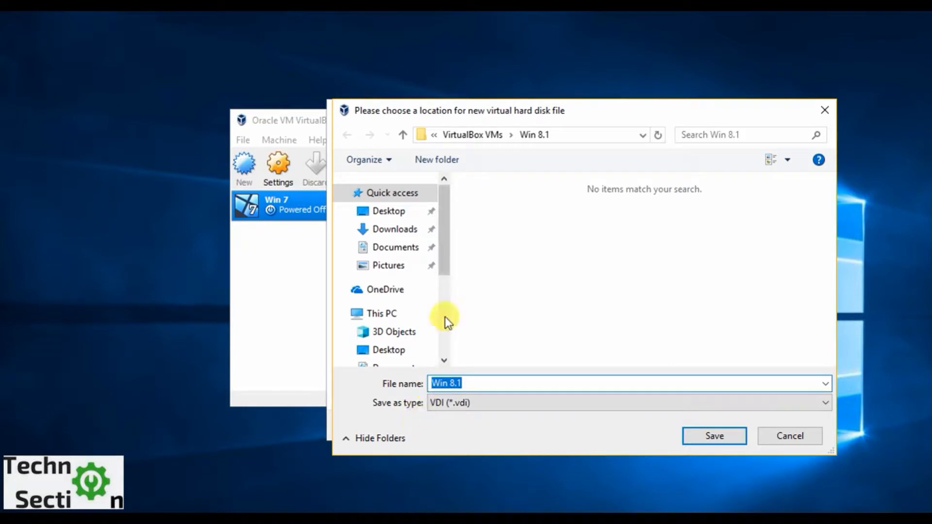
pyautogui.moveTo(447, 238); pyautogui.dragTo(447, 316)
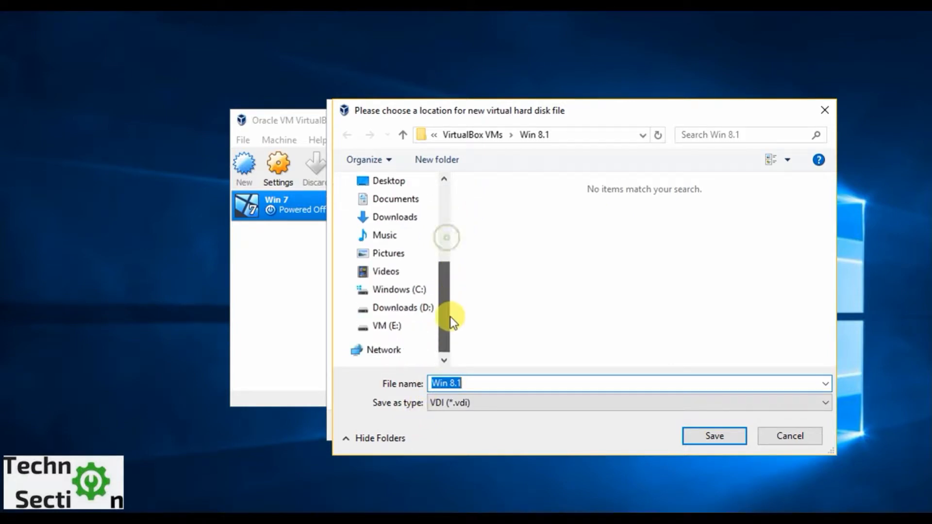
pyautogui.click(402, 328)
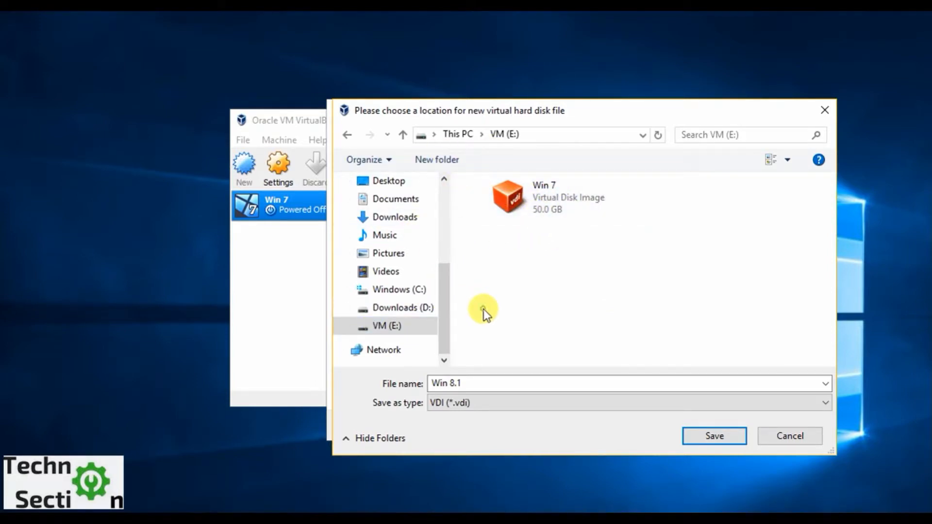
pyautogui.click(715, 436)
pyautogui.tripleClick(379, 230)
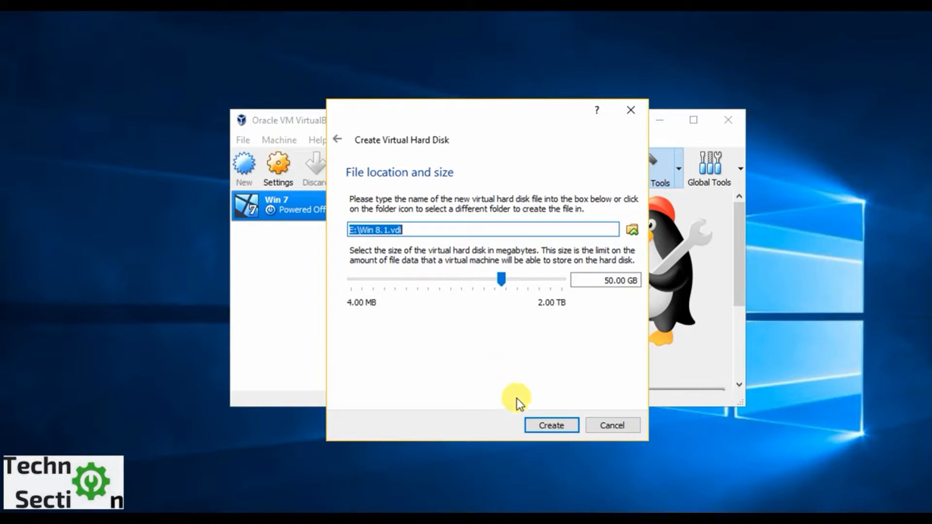
pyautogui.click(540, 422)
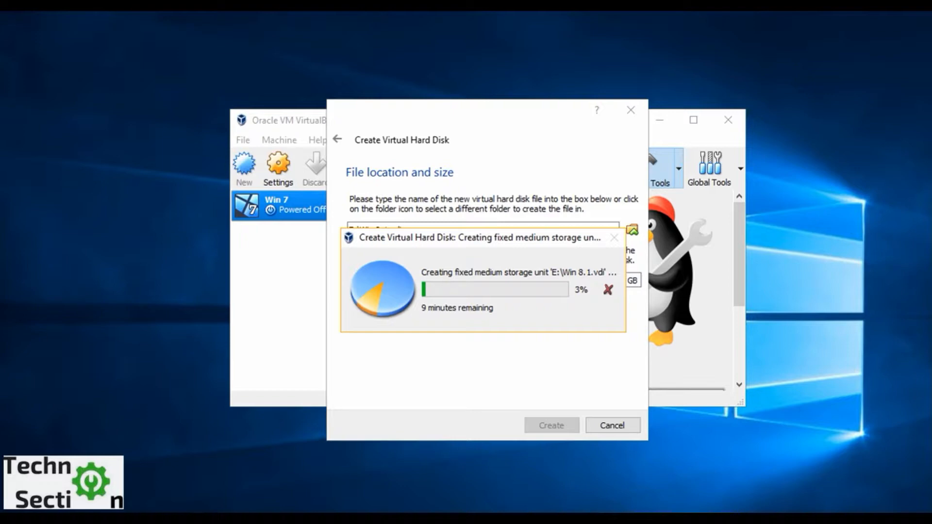
pyautogui.click(730, 516)
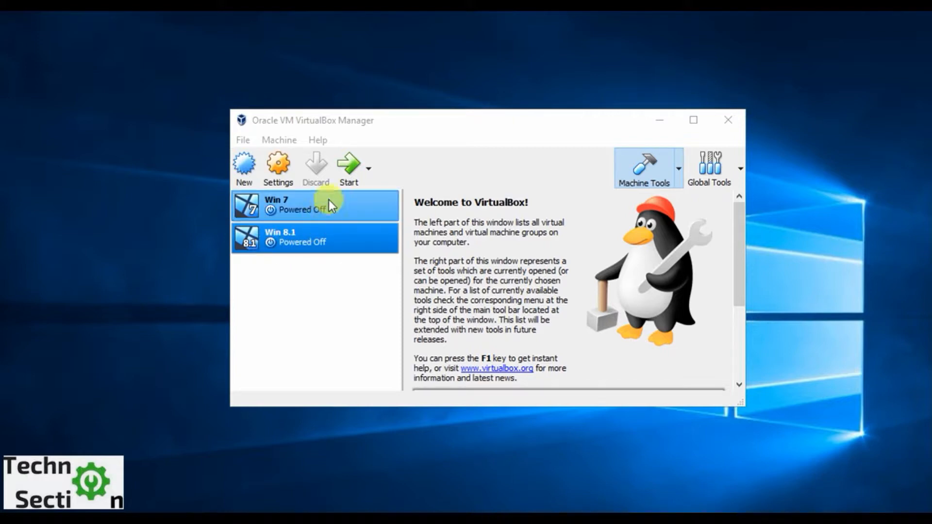
# Start the Win 8.1 virtual machine using the Windows 8.1 pro x86 disc image from Downloads as its start-up disk.
pyautogui.click(348, 177)
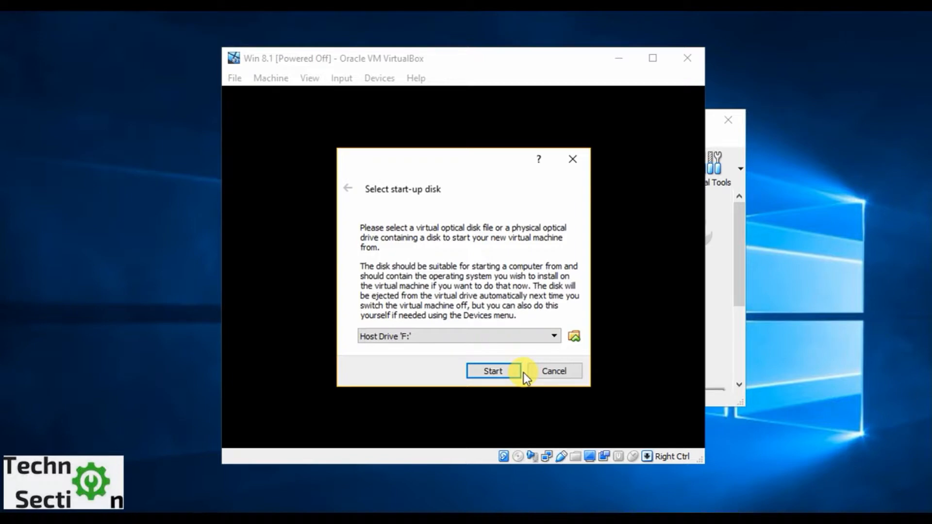
pyautogui.click(574, 336)
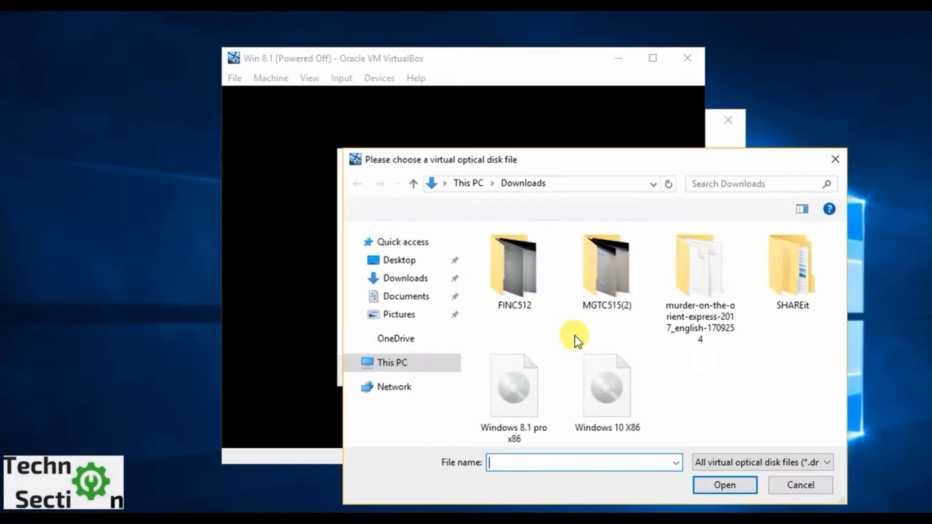
pyautogui.click(532, 380)
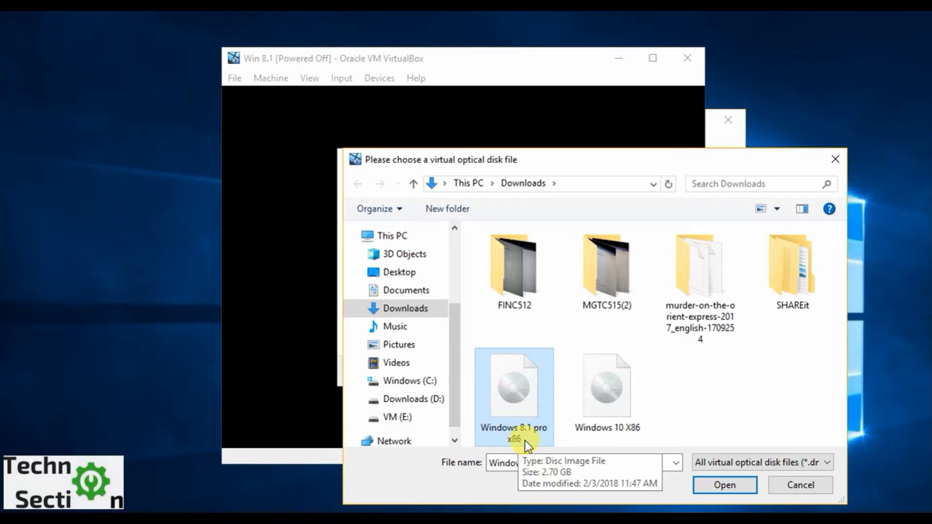
pyautogui.click(709, 487)
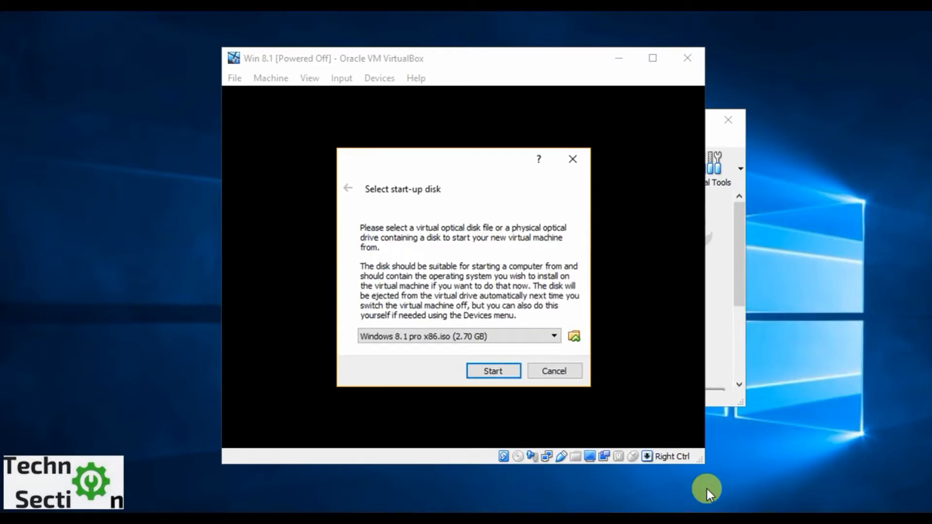
pyautogui.click(488, 371)
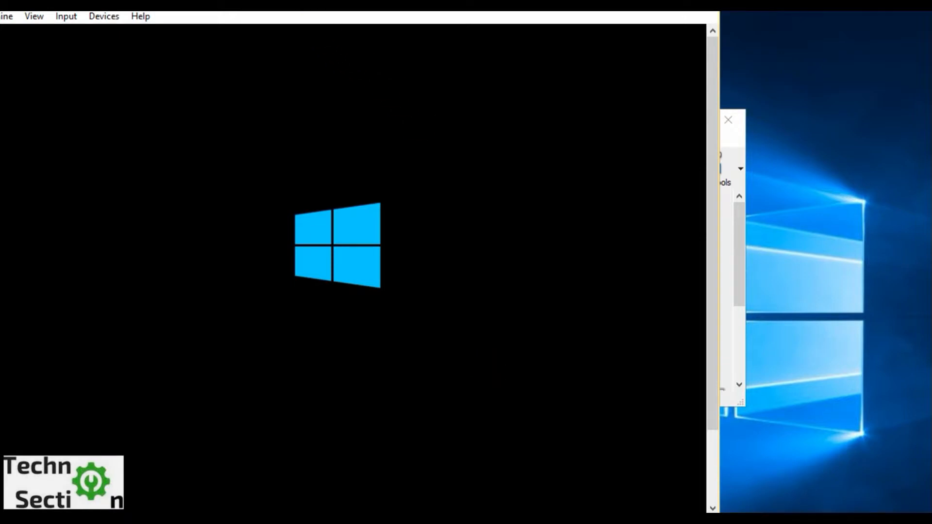
# Move and resize the running Win 8.1 window to fit the screen, and dismiss the mouse pointer integration message.
pyautogui.moveTo(298, 6); pyautogui.dragTo(407, 23)
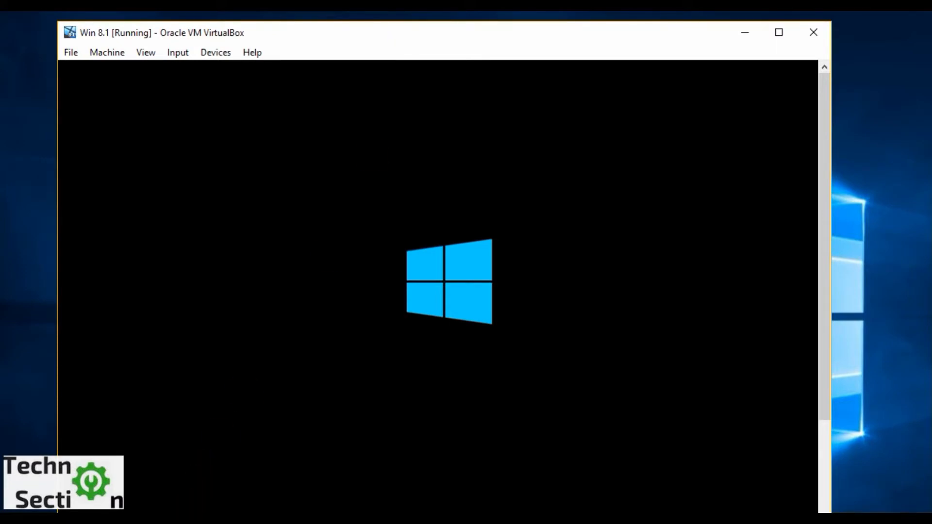
pyautogui.moveTo(174, 507); pyautogui.dragTo(177, 501)
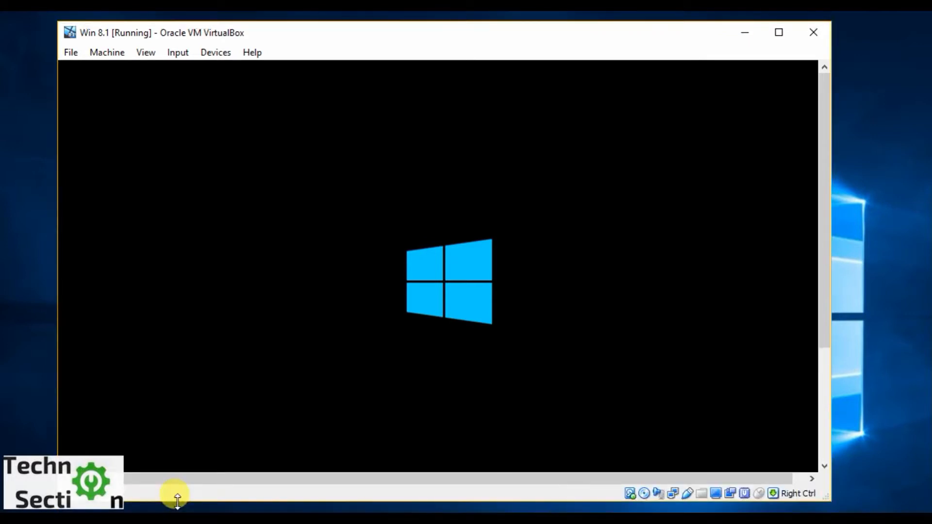
pyautogui.click(319, 314)
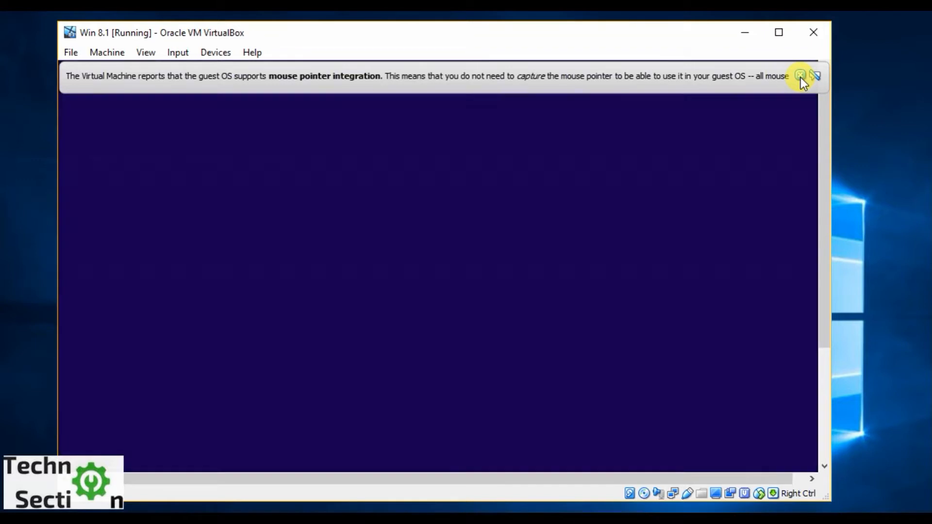
pyautogui.click(800, 76)
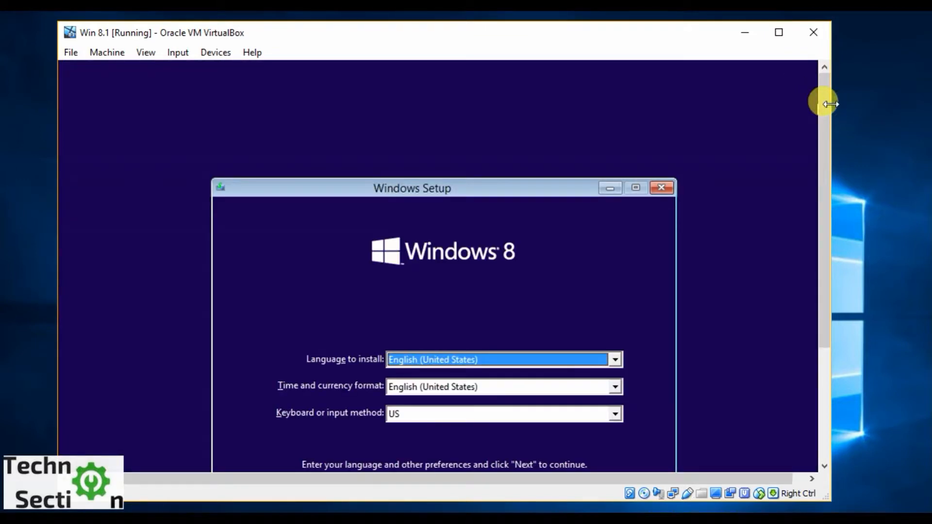
# Accept English (United States) as language and time format with the US keyboard, and start the Windows installation.
pyautogui.moveTo(822, 108); pyautogui.dragTo(823, 198)
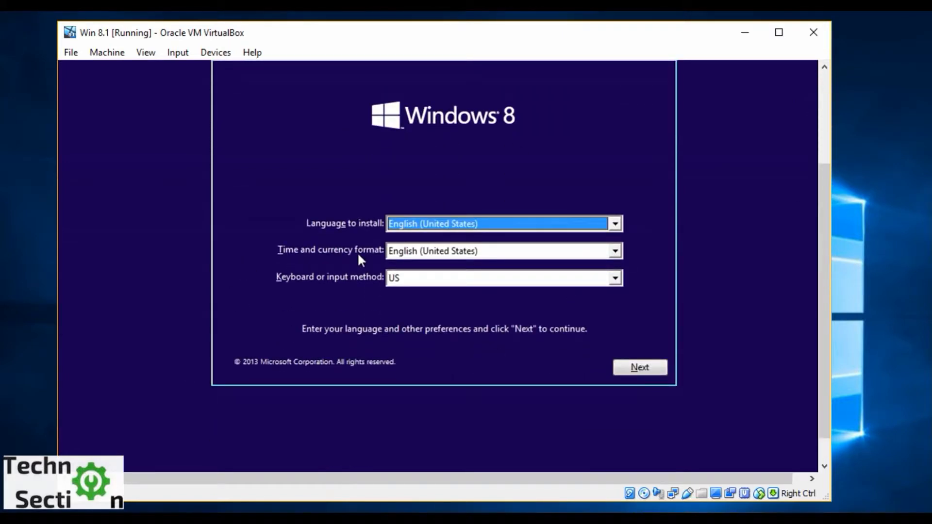
pyautogui.click(636, 370)
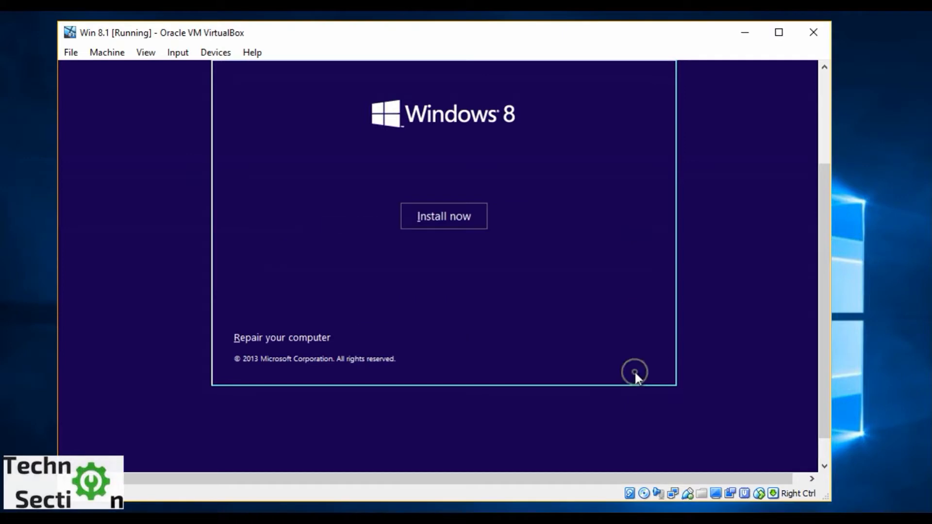
pyautogui.click(412, 209)
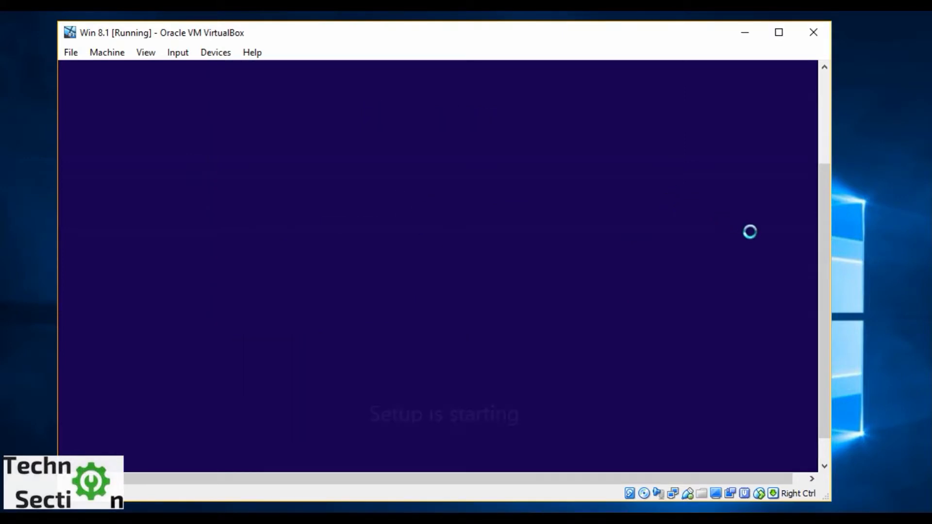
# Move the Win 8.1 virtual machine window higher on the desktop and make it slightly taller.
pyautogui.moveTo(828, 245)
pyautogui.mouseDown()
pyautogui.moveTo(828, 217)
pyautogui.moveTo(829, 230)
pyautogui.mouseUp()
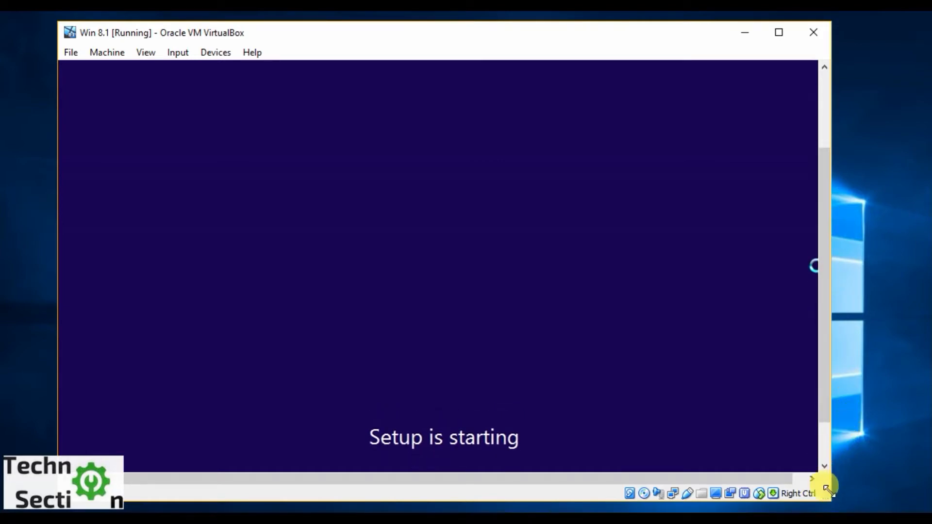
pyautogui.moveTo(826, 488); pyautogui.dragTo(828, 506)
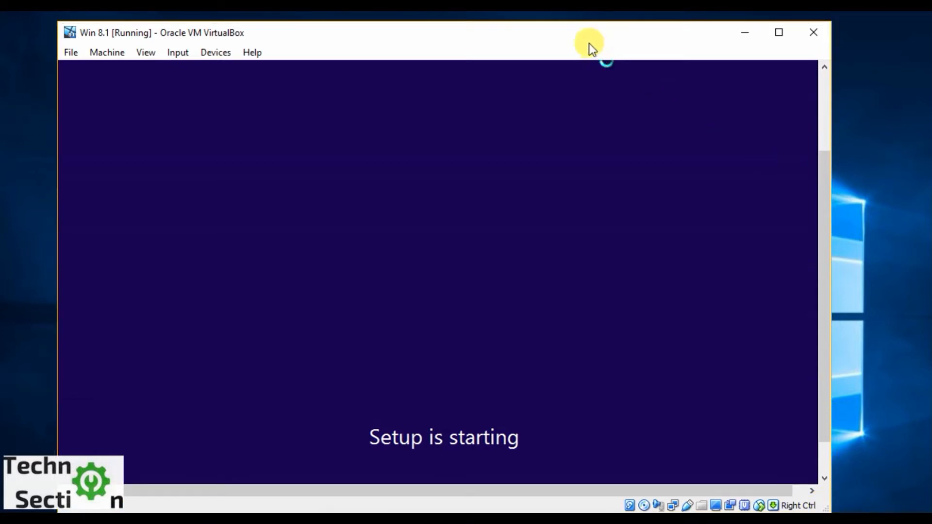
pyautogui.moveTo(578, 30); pyautogui.dragTo(578, 19)
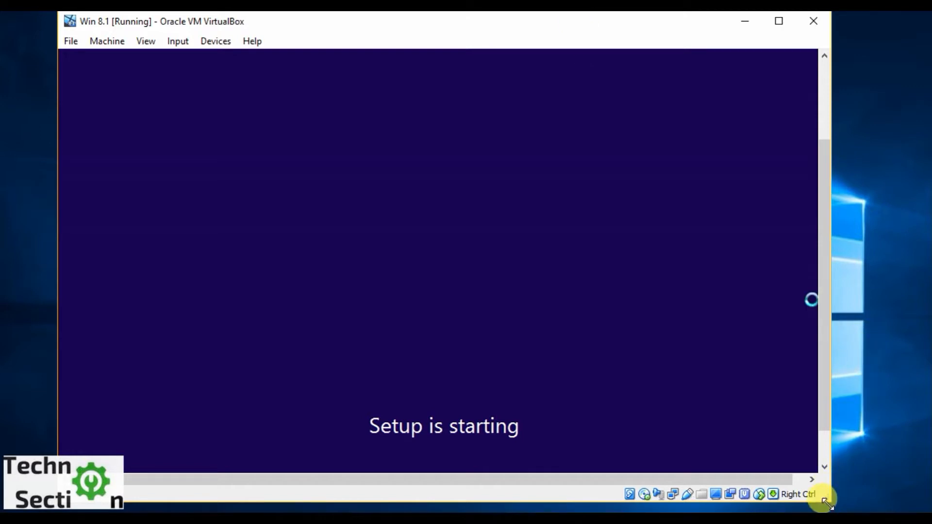
pyautogui.moveTo(827, 504); pyautogui.dragTo(825, 507)
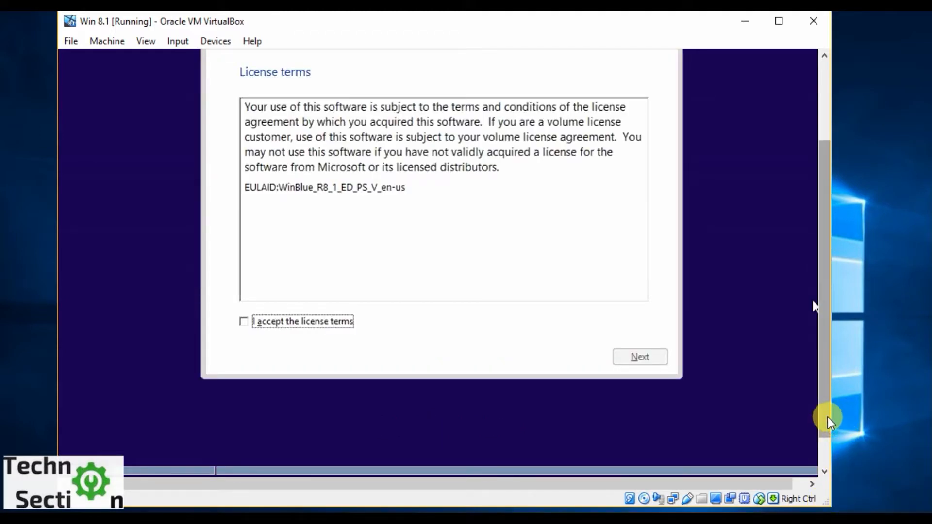
# Accept the license terms and choose the Custom: Install Windows only (advanced) installation type.
pyautogui.moveTo(828, 418); pyautogui.dragTo(828, 374)
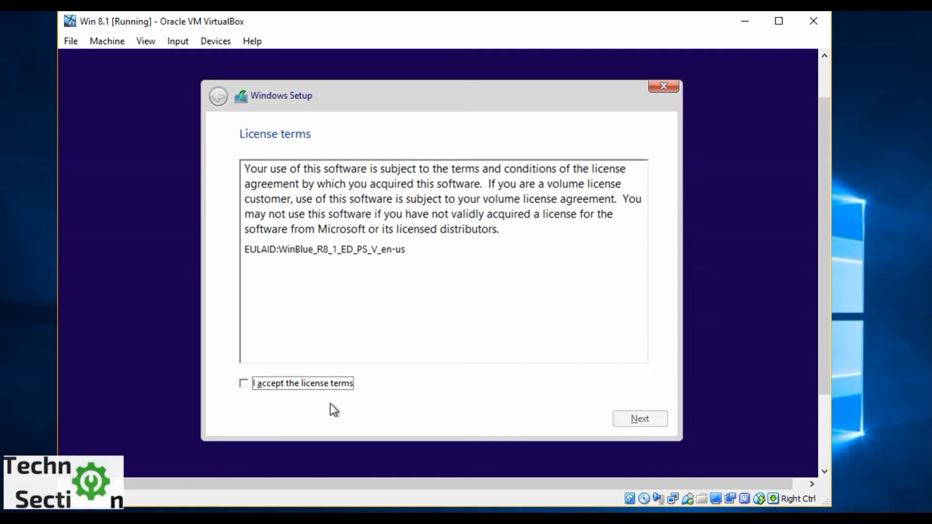
pyautogui.click(313, 383)
pyautogui.click(656, 423)
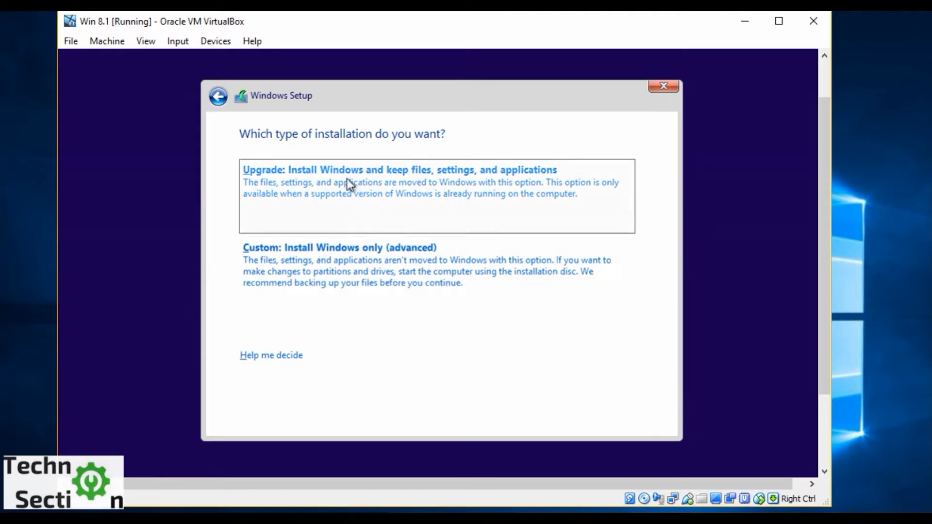
pyautogui.click(311, 285)
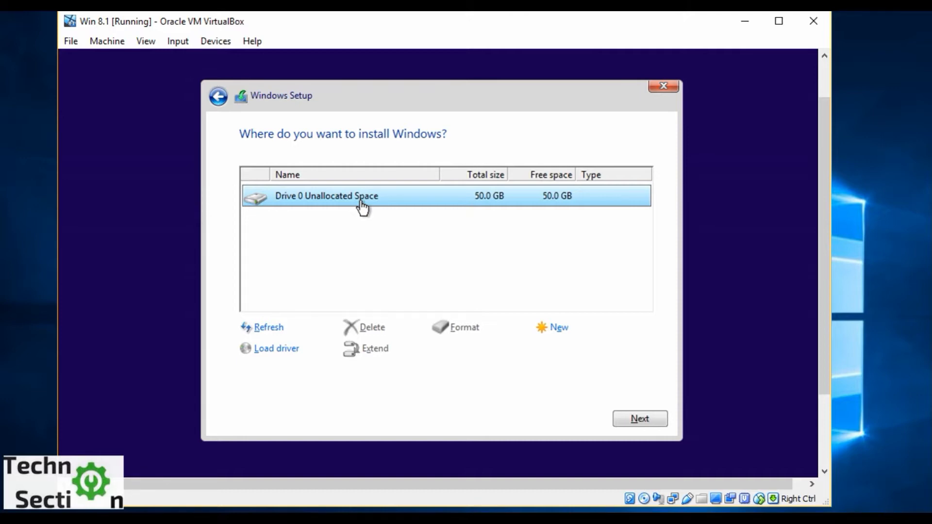
# Create a new 51200 MB partition from the unallocated space on Drive 0, allowing additional partitions for system files.
pyautogui.click(561, 330)
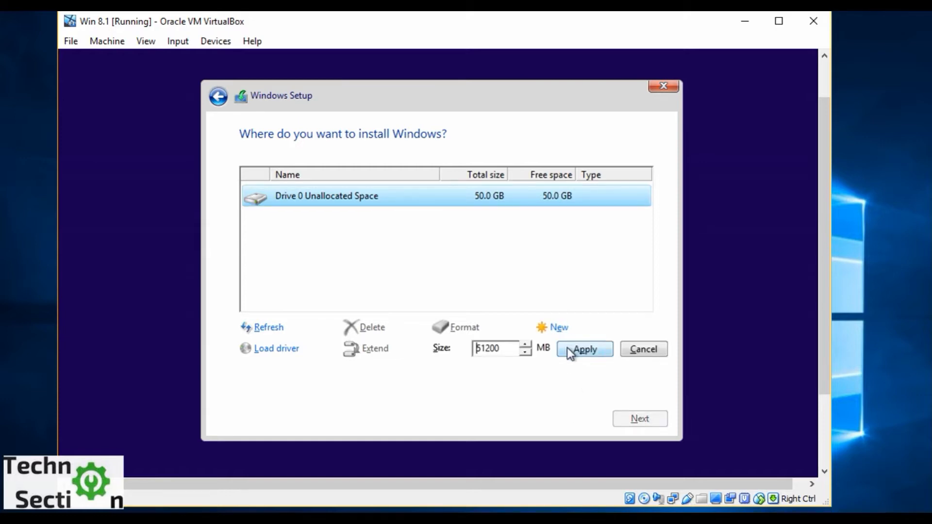
pyautogui.click(567, 348)
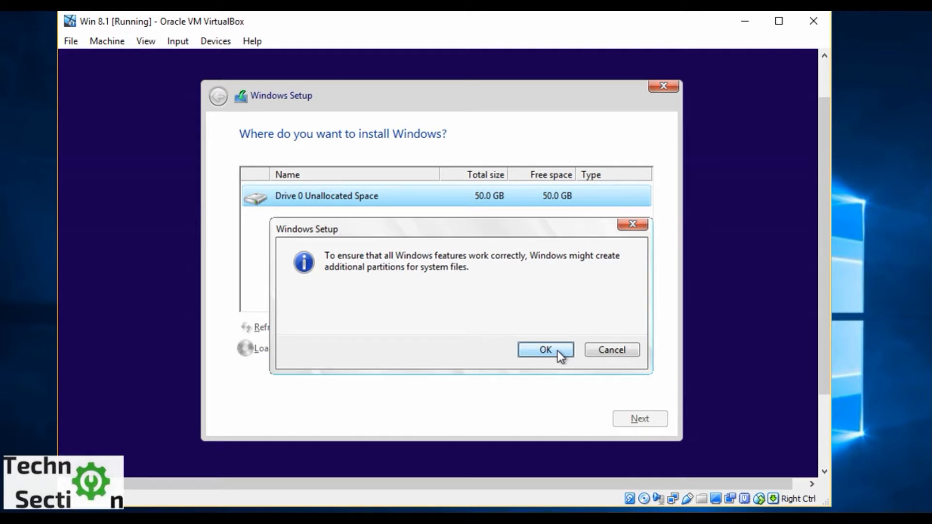
pyautogui.click(546, 349)
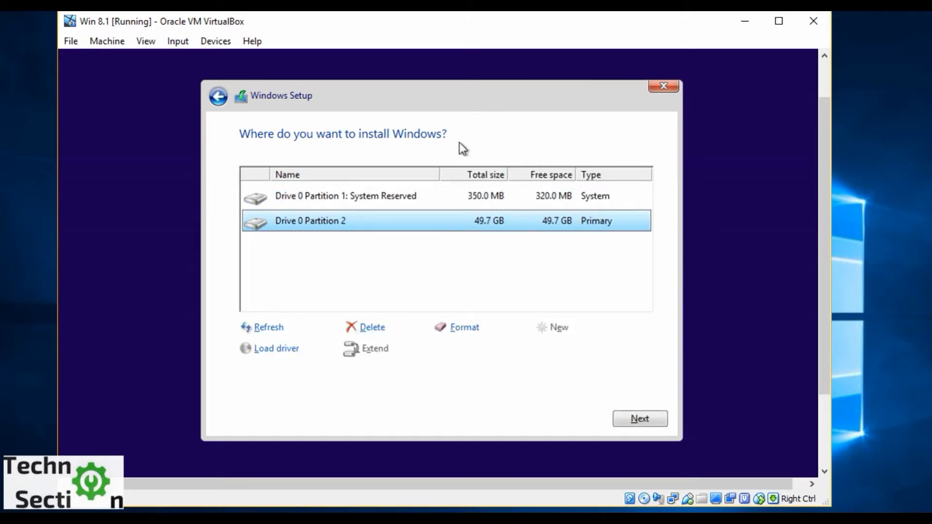
# Select Drive 0 Partition 2 as the installation target and proceed with installing Windows.
pyautogui.click(495, 203)
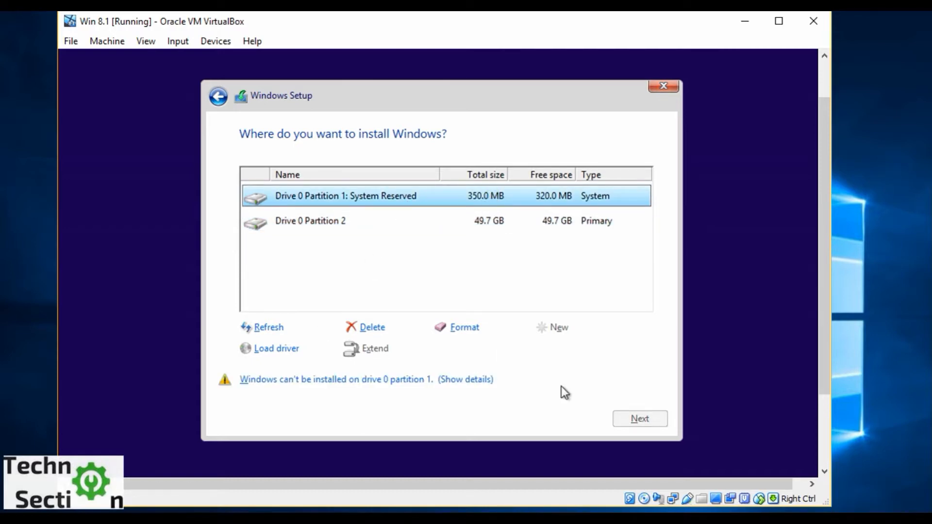
pyautogui.click(524, 222)
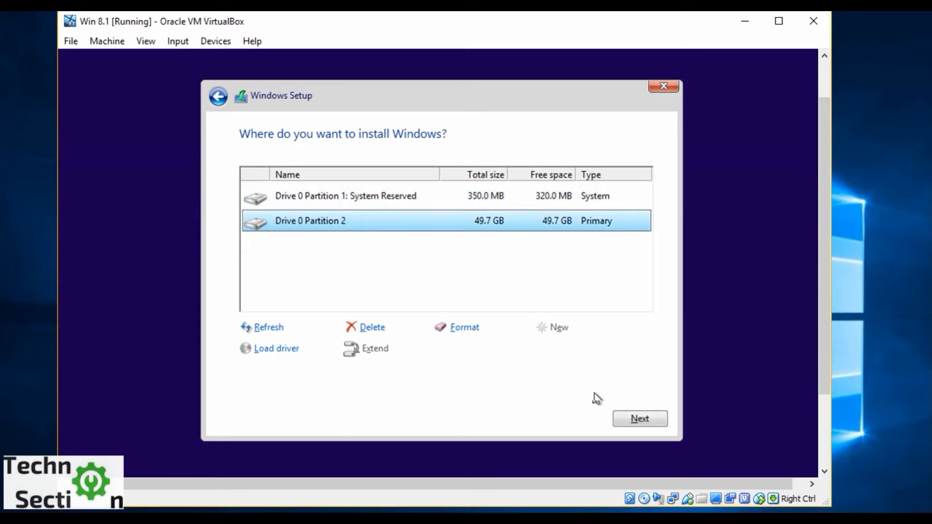
pyautogui.click(621, 419)
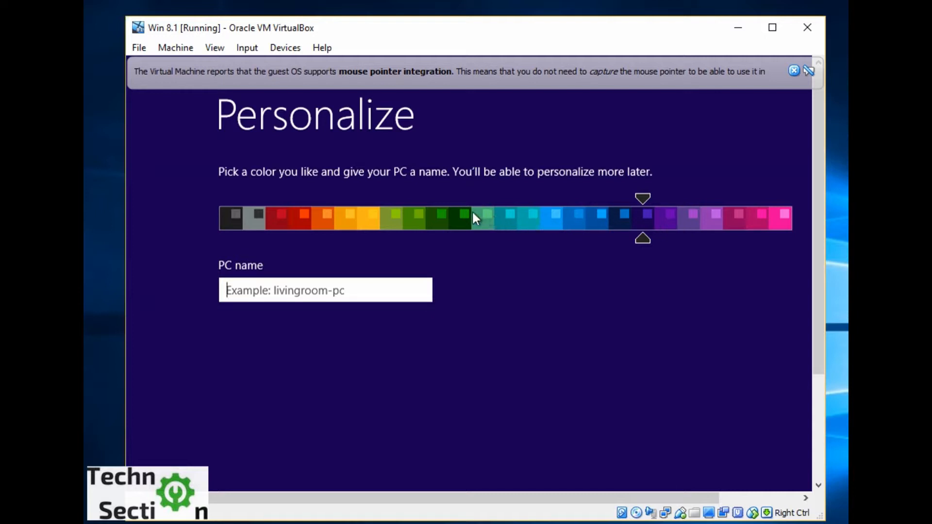
# Try the dark green and black personalization colors, and settle on the gray one.
pyautogui.click(454, 220)
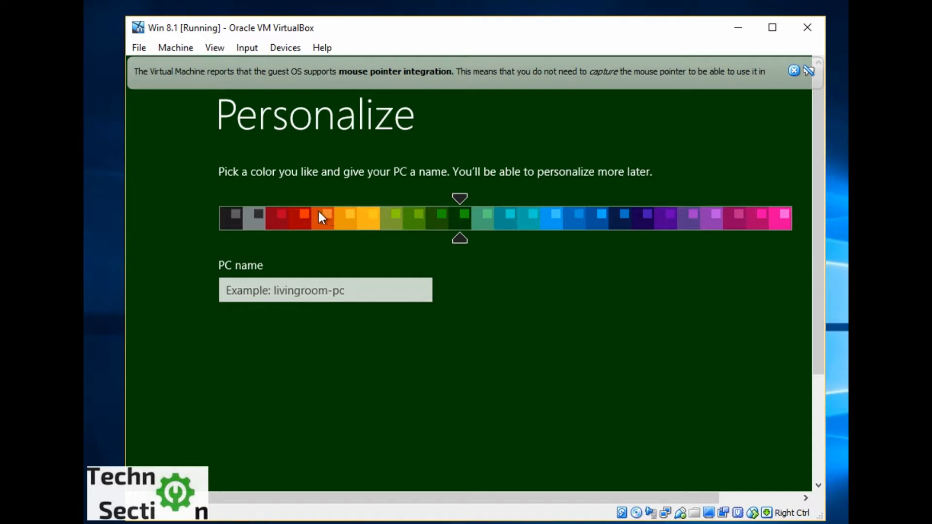
pyautogui.click(262, 217)
pyautogui.click(224, 218)
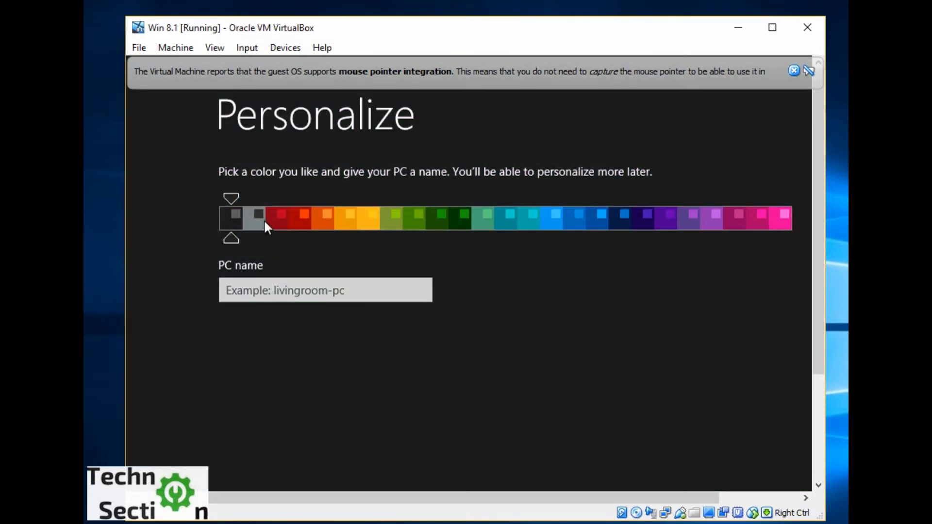
pyautogui.click(265, 221)
pyautogui.click(253, 220)
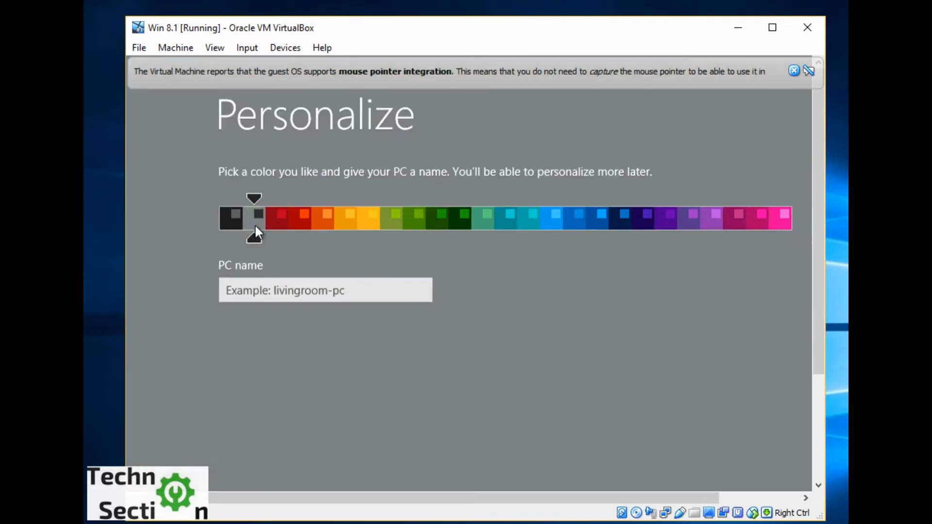
# Name the PC tech and continue to the settings page.
pyautogui.click(291, 295)
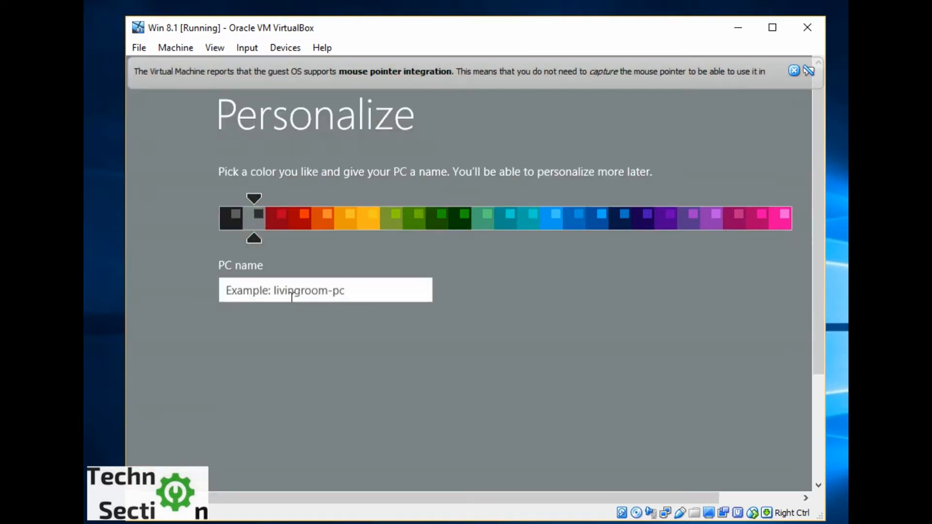
pyautogui.write('t')
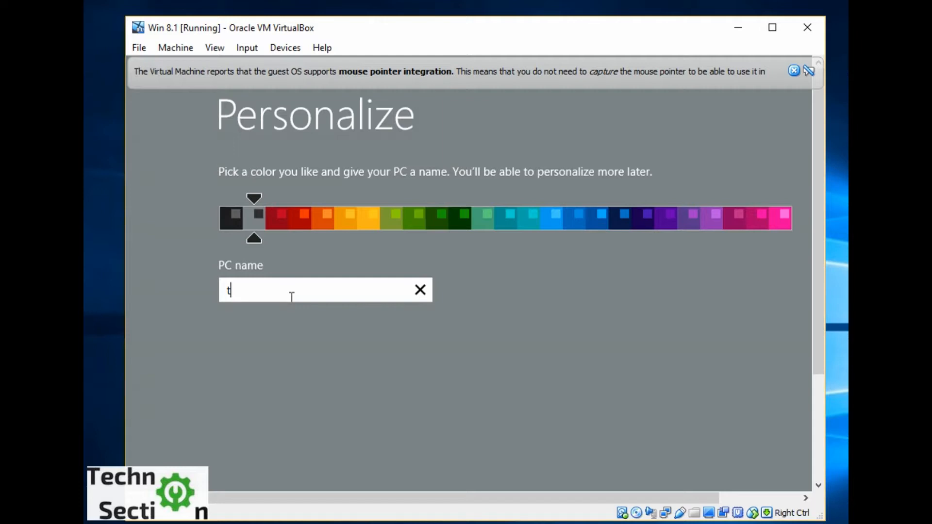
pyautogui.write('ech')
pyautogui.moveTo(821, 285); pyautogui.dragTo(826, 393)
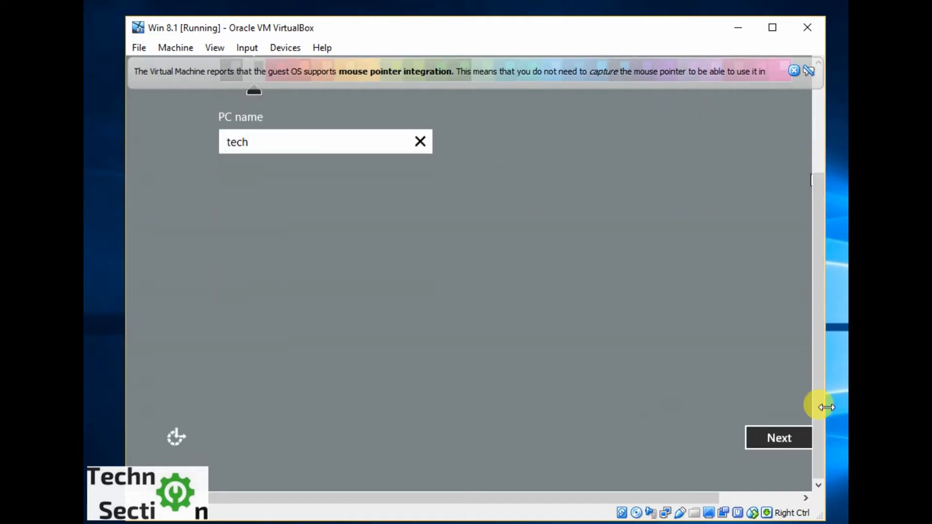
pyautogui.click(780, 437)
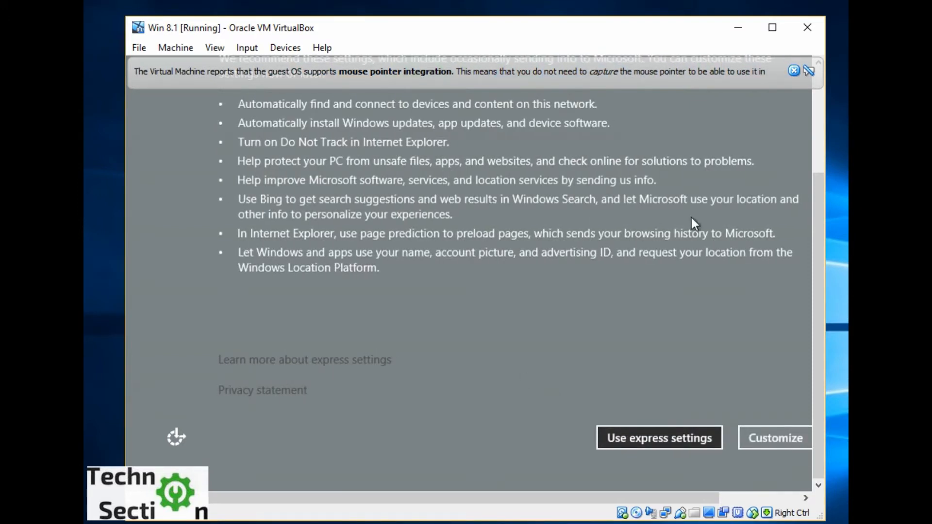
# Choose the express settings for Windows and move the virtual machine window higher on the desktop.
pyautogui.moveTo(820, 235); pyautogui.dragTo(813, 278)
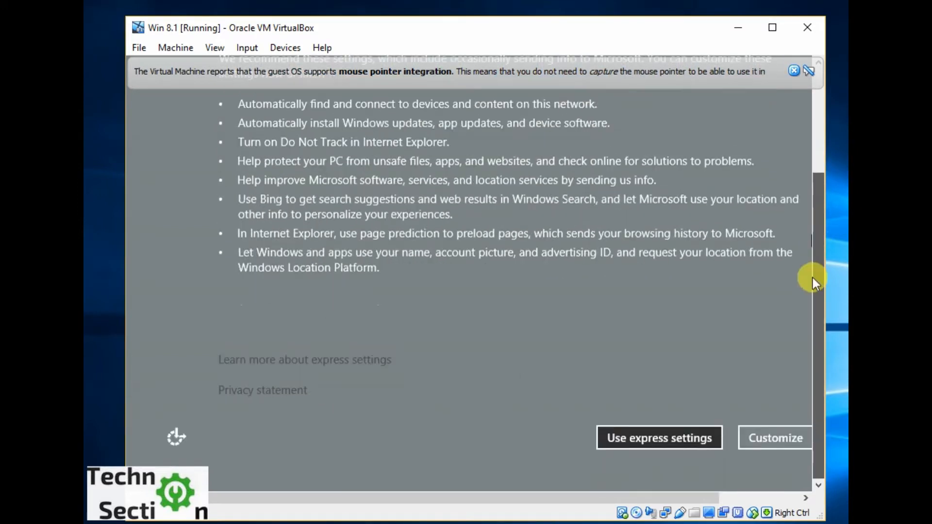
pyautogui.click(661, 432)
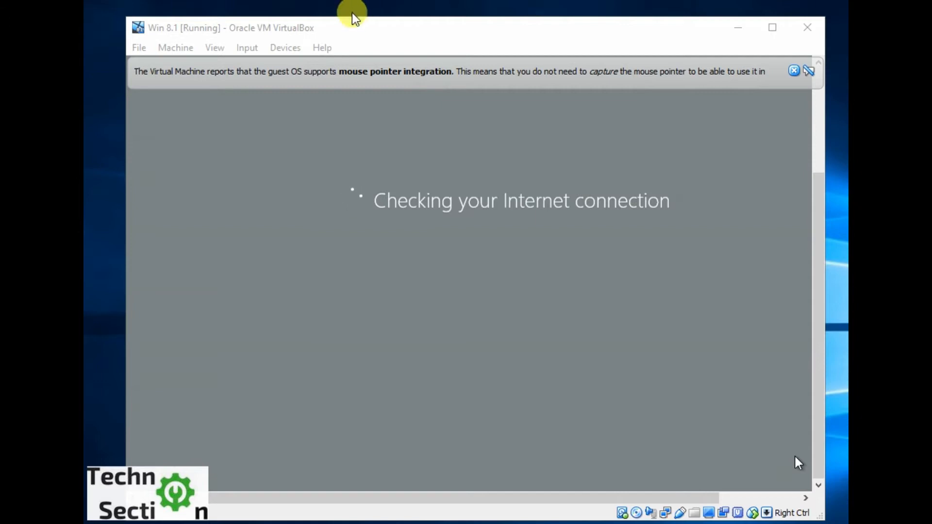
pyautogui.moveTo(343, 24); pyautogui.dragTo(315, 12)
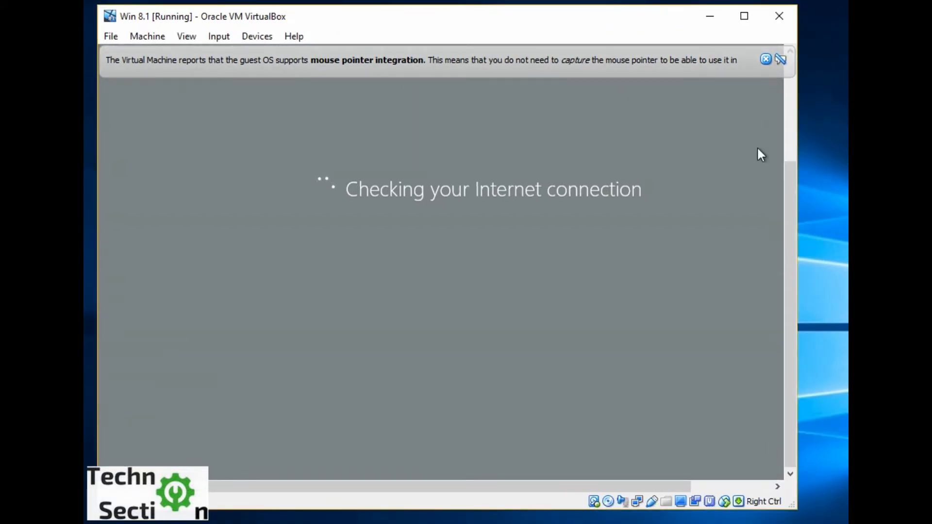
pyautogui.click(650, 16)
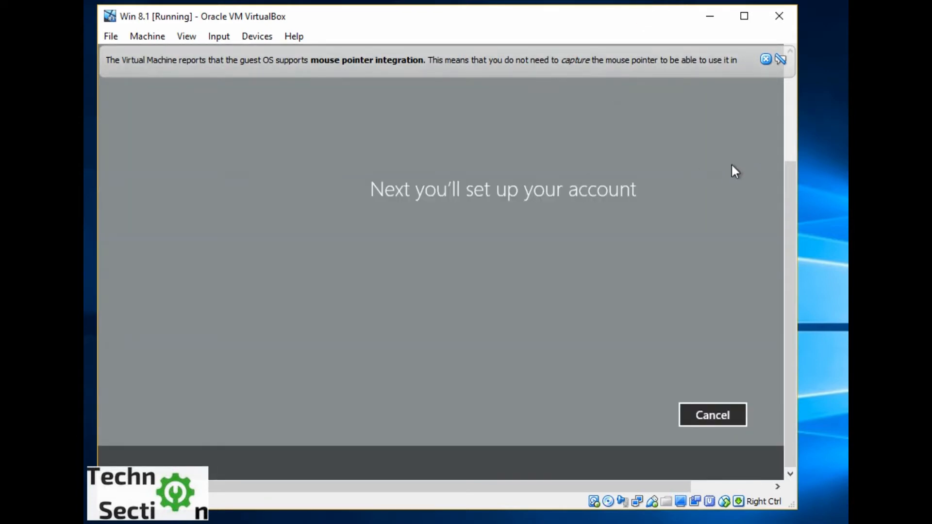
# Clear the host computer's notifications, turn on airplane mode, and return to the Microsoft account sign-in page in the virtual machine.
pyautogui.moveTo(787, 200)
pyautogui.mouseDown()
pyautogui.moveTo(802, 89)
pyautogui.moveTo(796, 195)
pyautogui.mouseUp()
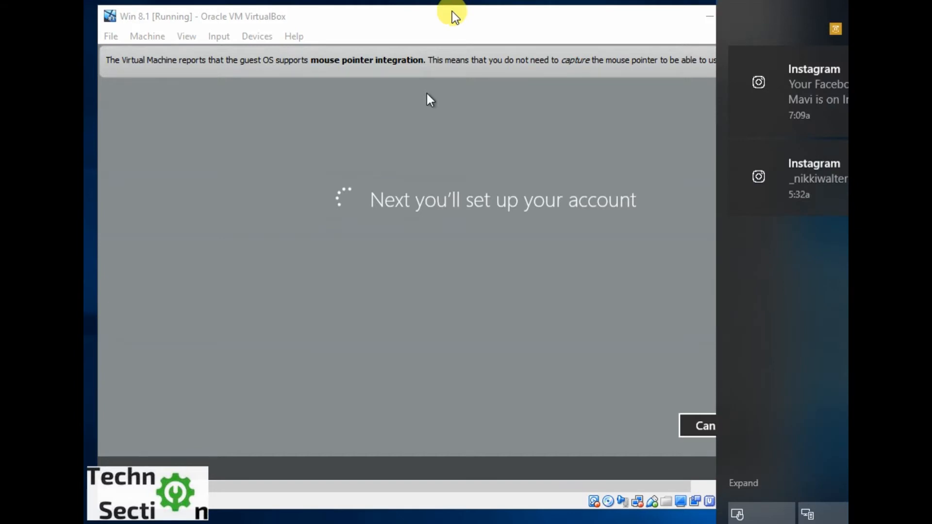
pyautogui.click(451, 17)
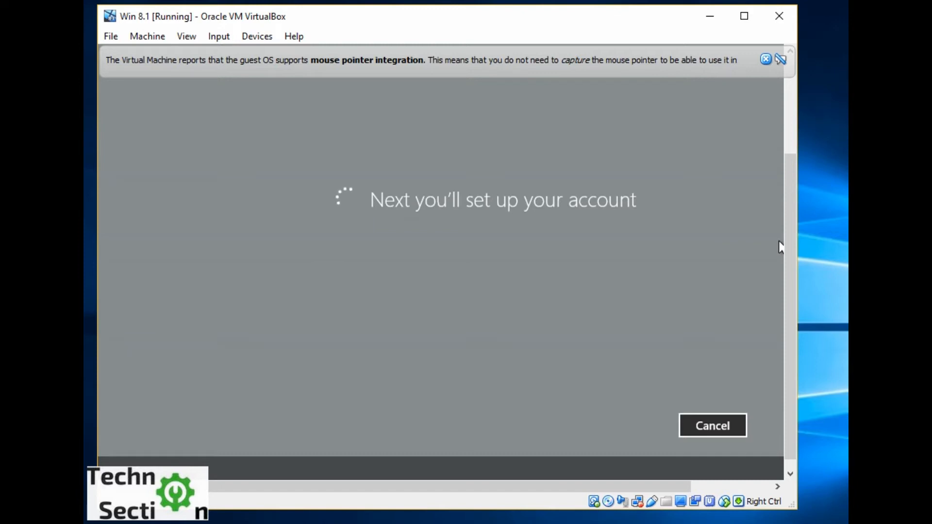
pyautogui.press('super+a')
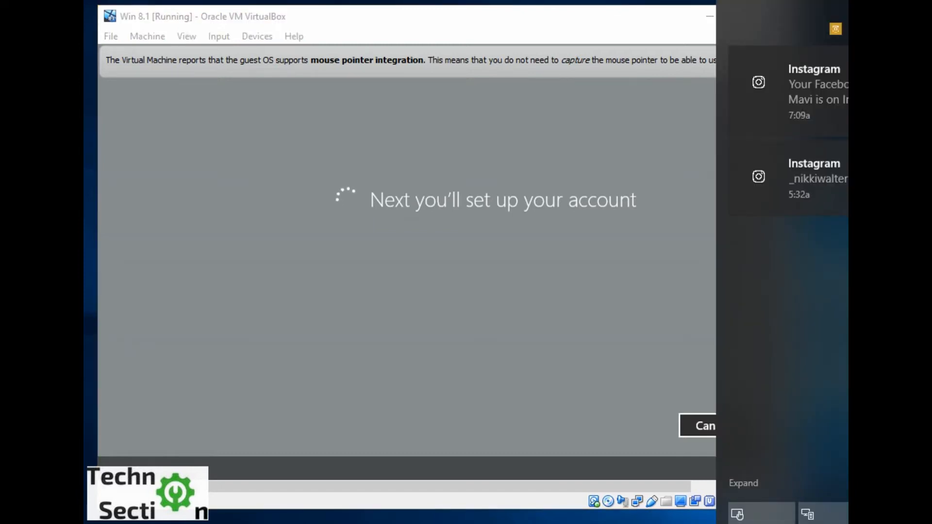
pyautogui.press('Delete')
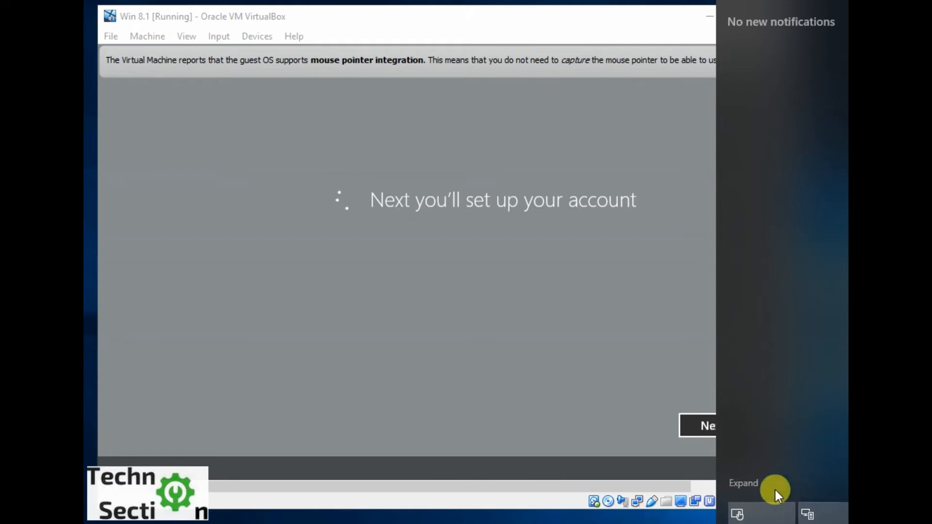
pyautogui.click(744, 485)
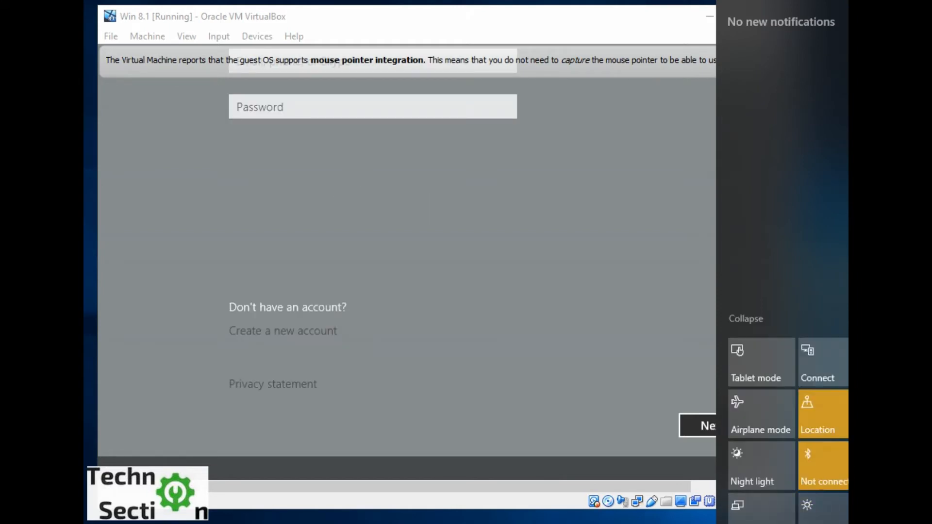
pyautogui.click(770, 426)
pyautogui.click(693, 499)
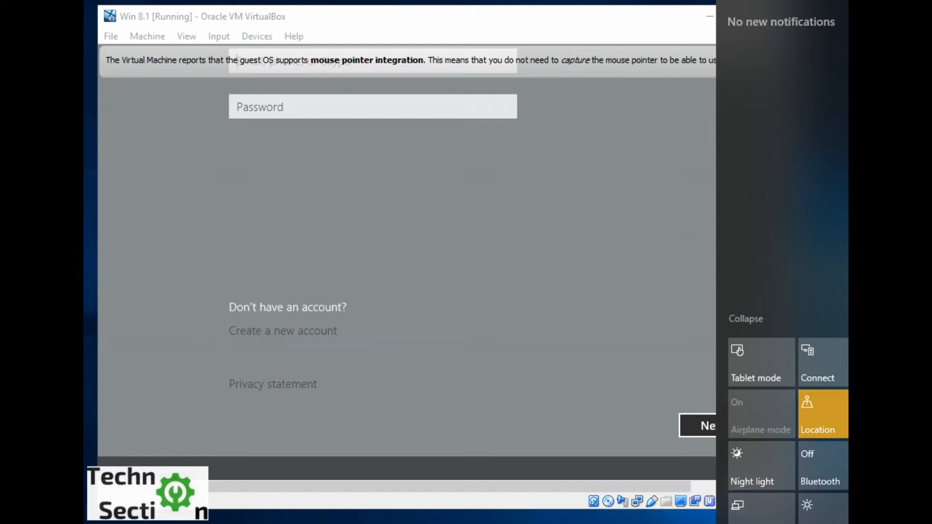
pyautogui.click(441, 165)
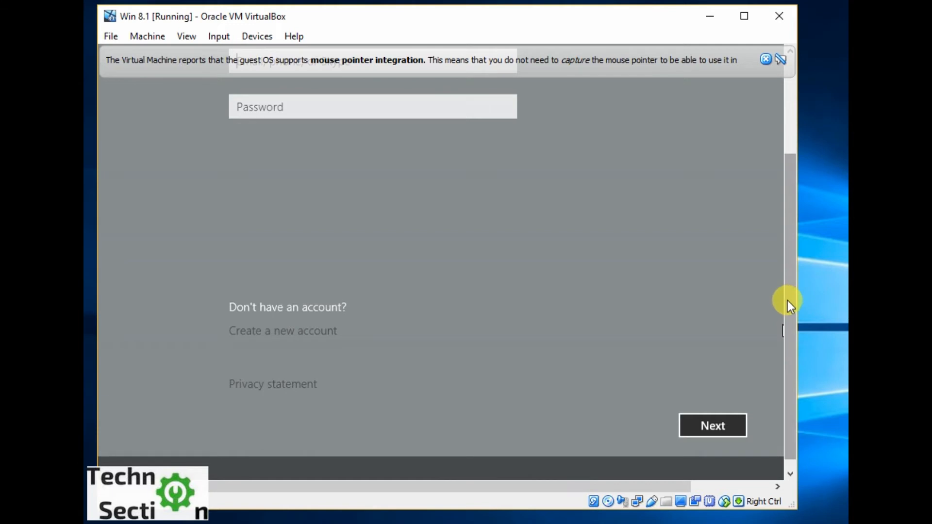
pyautogui.moveTo(787, 301); pyautogui.dragTo(776, 191)
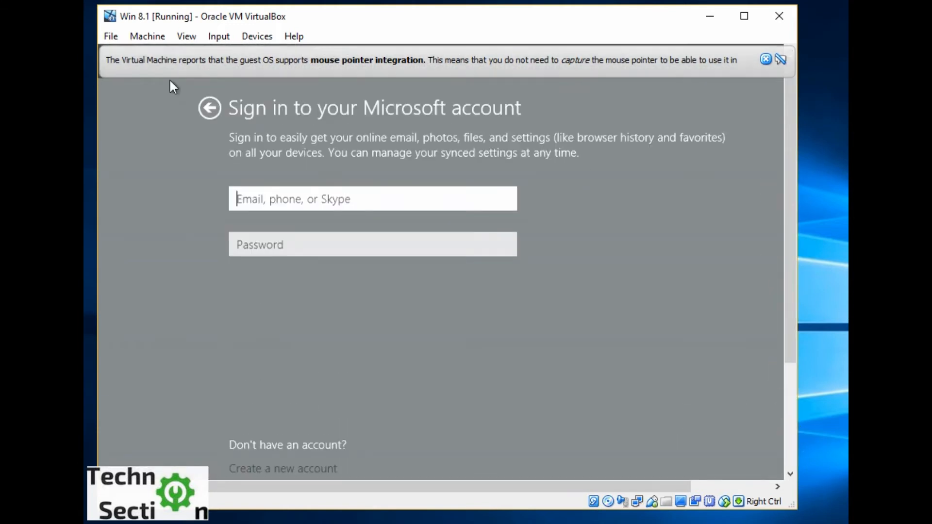
# Go back from the Microsoft account sign-in page to the settings page and choose the express settings again.
pyautogui.click(217, 107)
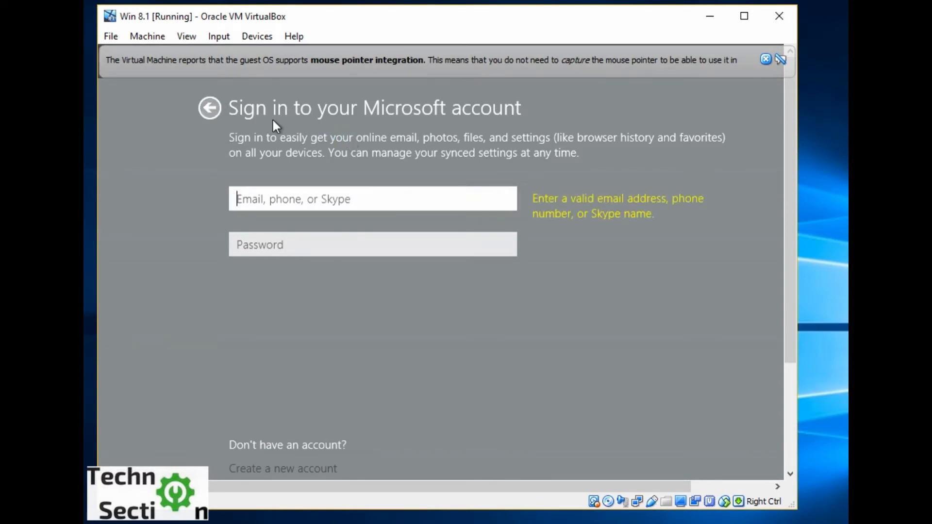
pyautogui.click(209, 108)
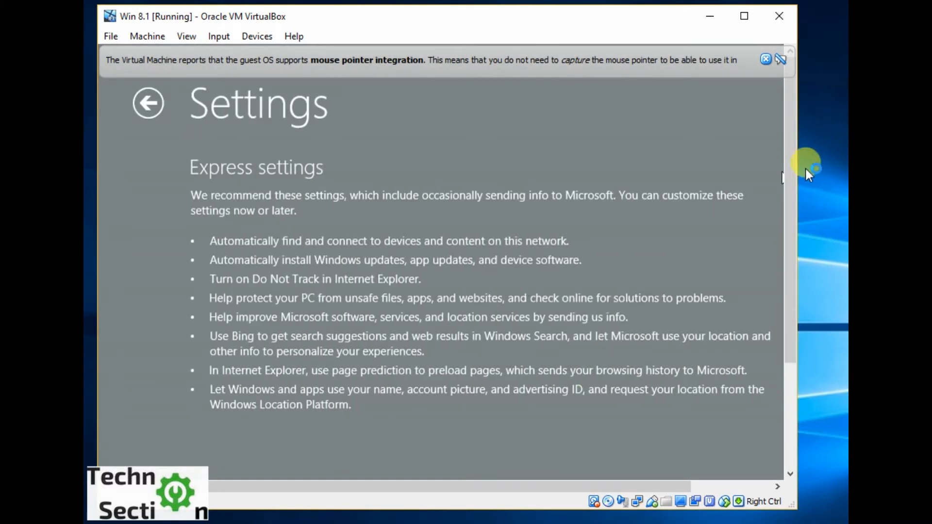
pyautogui.moveTo(790, 170); pyautogui.dragTo(807, 341)
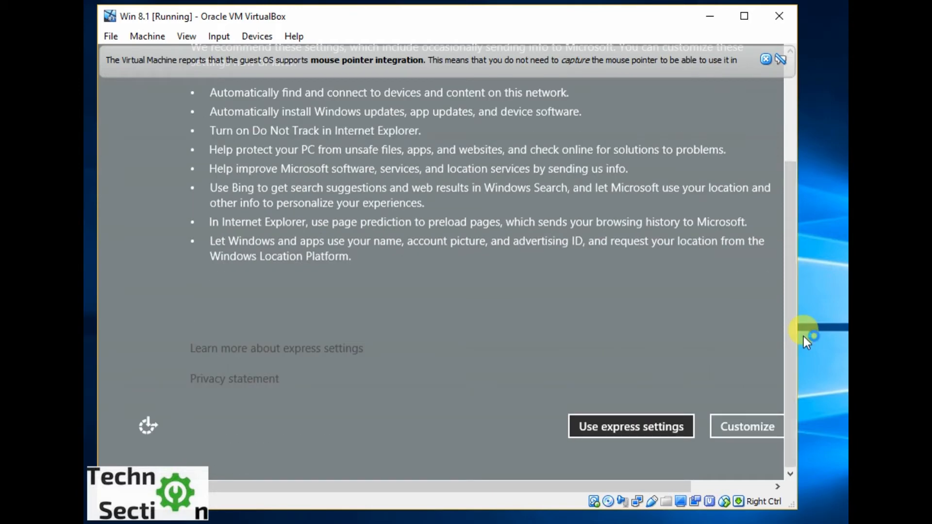
pyautogui.click(655, 427)
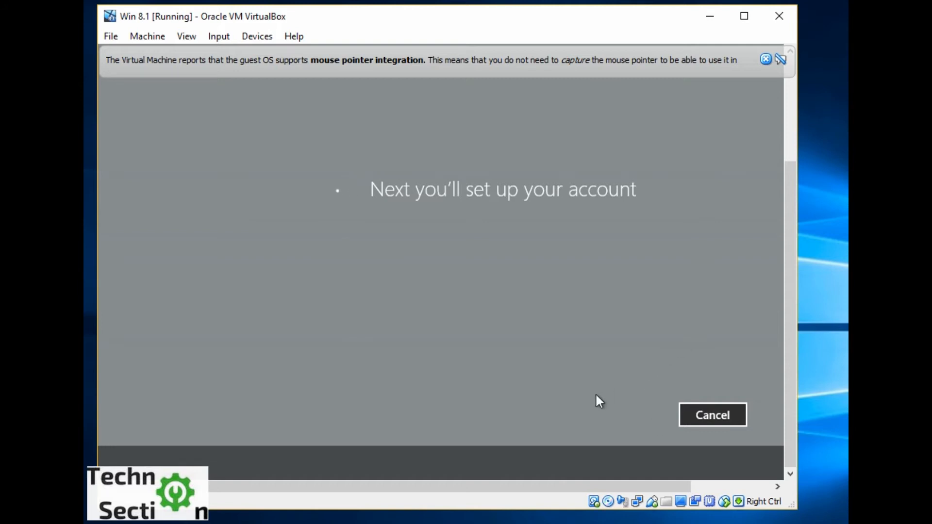
# Dismiss the mouse pointer integration notice in the virtual machine window.
pyautogui.moveTo(541, 484); pyautogui.dragTo(595, 479)
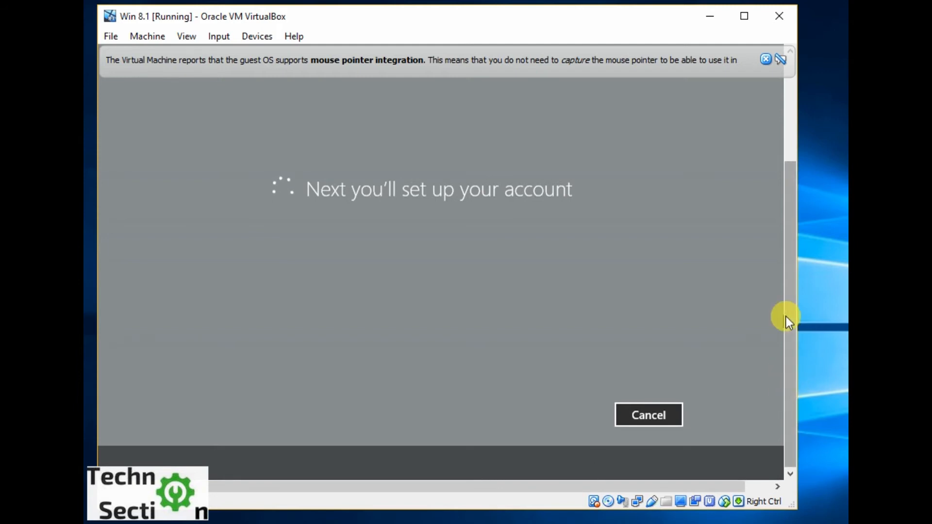
pyautogui.moveTo(786, 317); pyautogui.dragTo(788, 190)
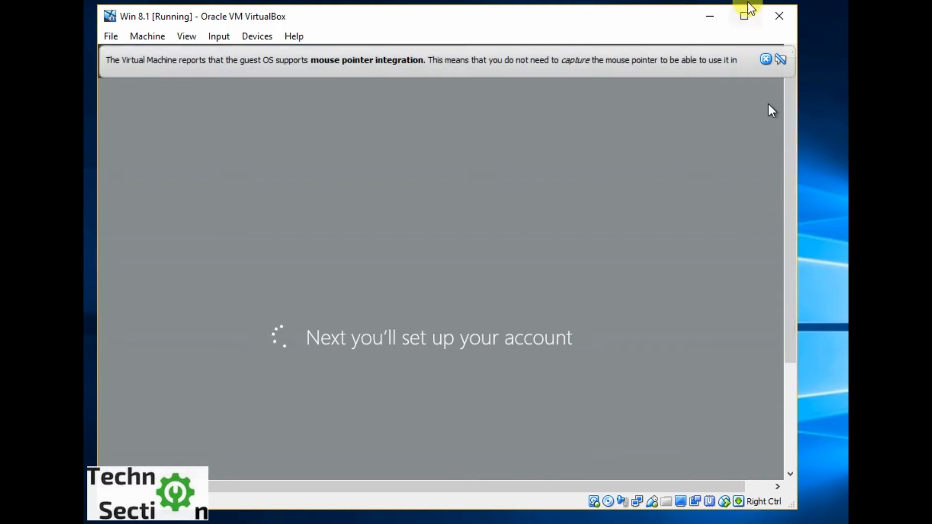
pyautogui.click(766, 59)
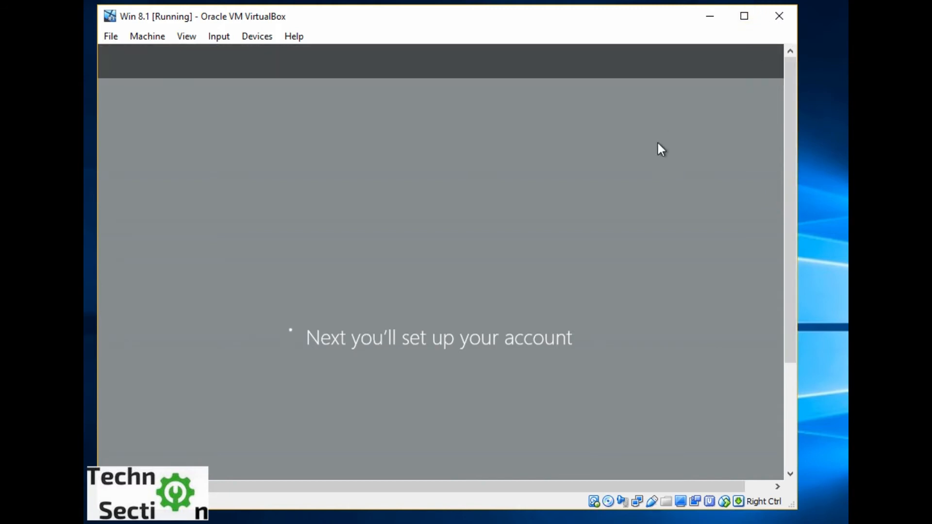
# Create the local account with the user name tech123 and no password, and finish the account setup.
pyautogui.moveTo(789, 150); pyautogui.dragTo(776, 240)
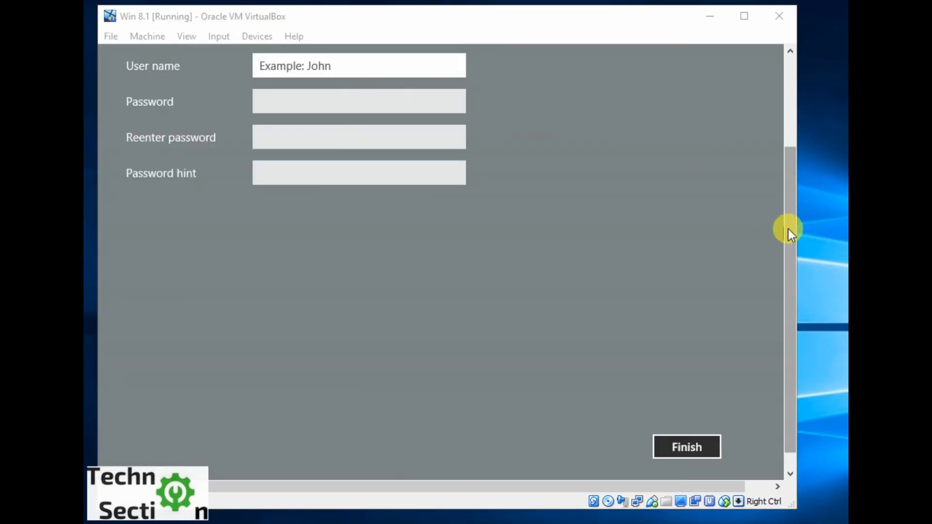
pyautogui.moveTo(796, 229); pyautogui.dragTo(793, 137)
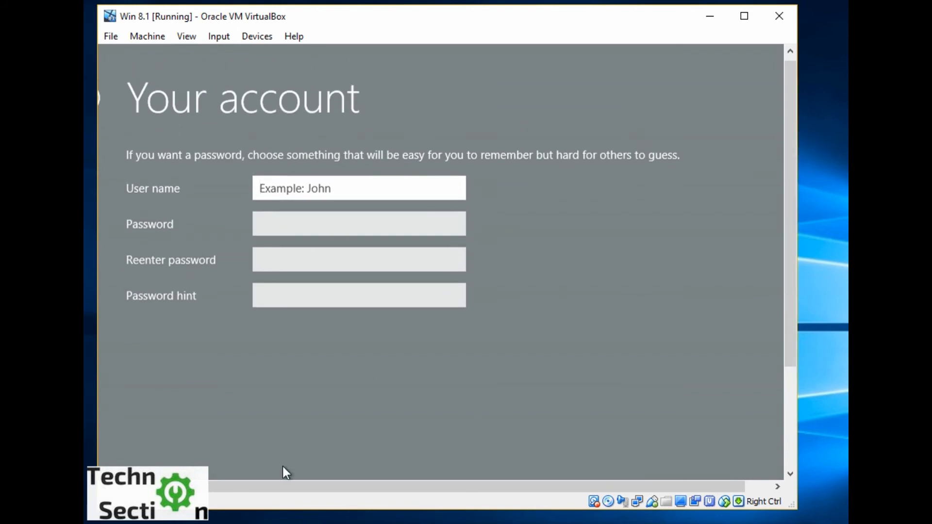
pyautogui.moveTo(281, 481); pyautogui.dragTo(216, 488)
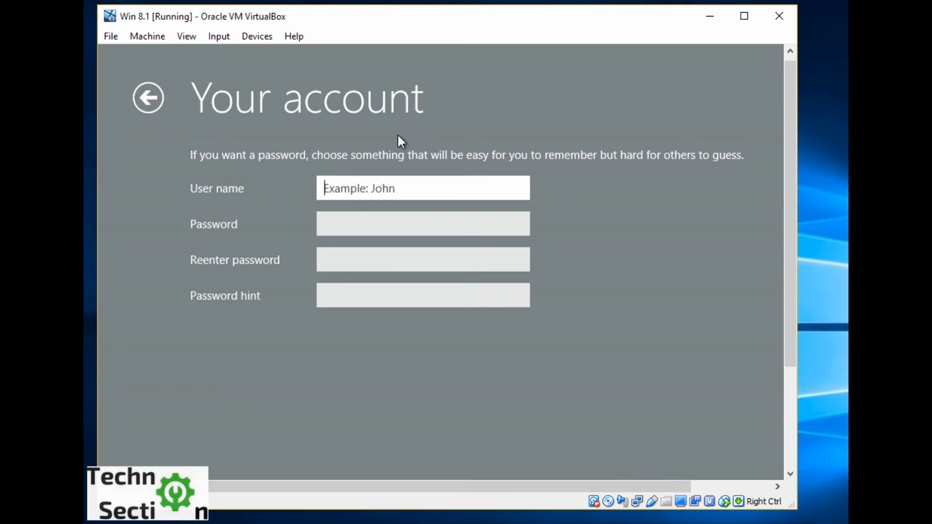
pyautogui.write('tech123')
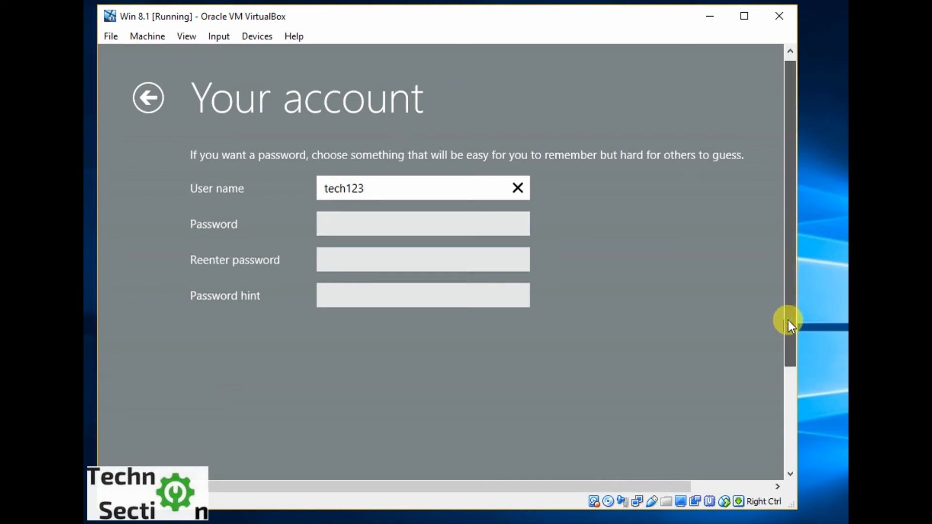
pyautogui.scroll(-3, 786, 322)
pyautogui.click(754, 418)
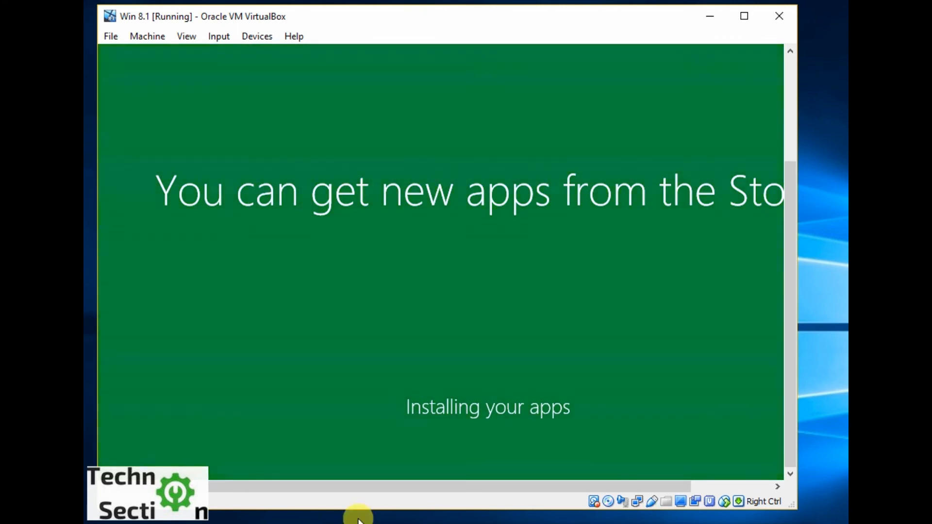
# Let the app installation complete and open the desktop from the Windows 8.1 Start screen.
pyautogui.moveTo(373, 490); pyautogui.dragTo(403, 475)
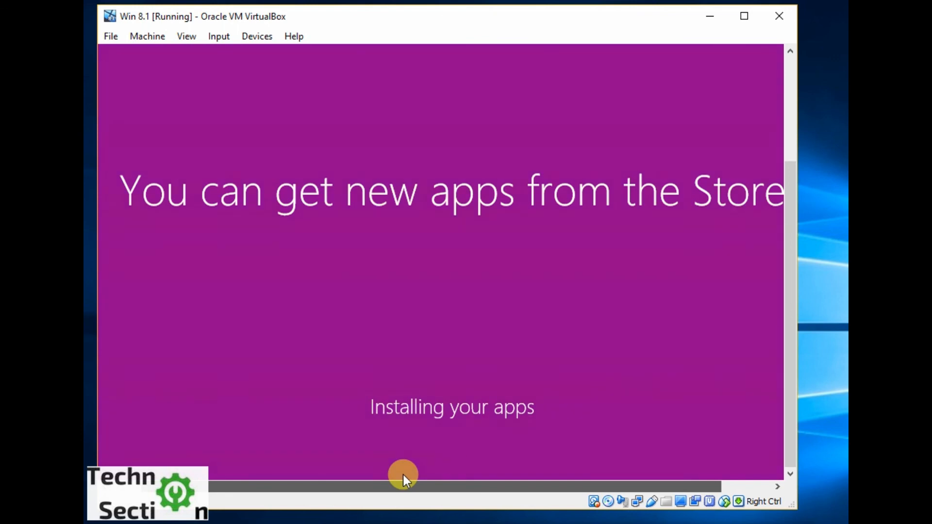
pyautogui.moveTo(403, 475); pyautogui.dragTo(427, 477)
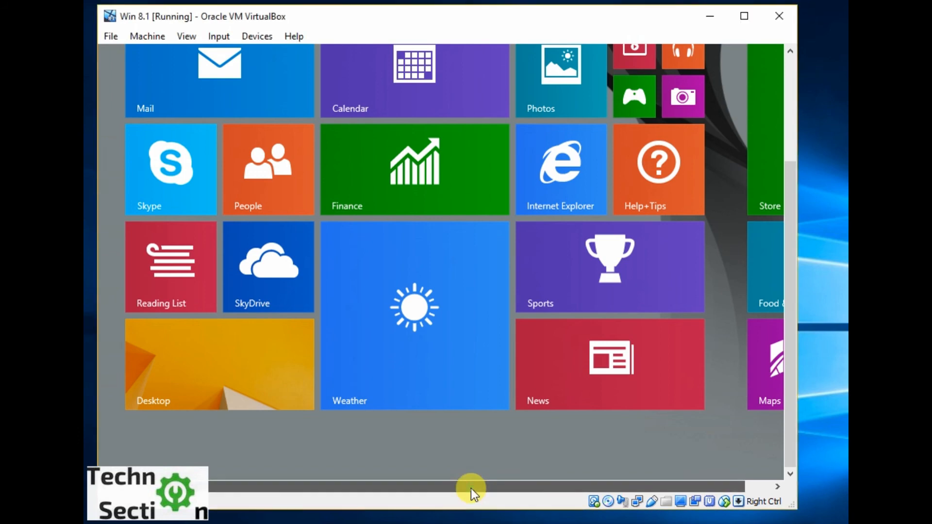
pyautogui.moveTo(471, 489); pyautogui.dragTo(529, 488)
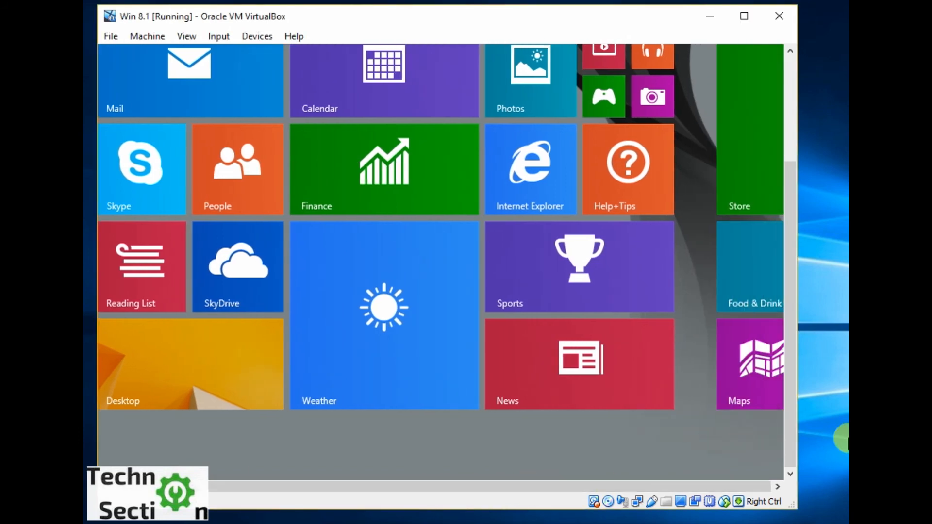
pyautogui.moveTo(793, 429)
pyautogui.mouseDown()
pyautogui.moveTo(793, 393)
pyautogui.moveTo(793, 433)
pyautogui.mouseUp()
pyautogui.click(241, 396)
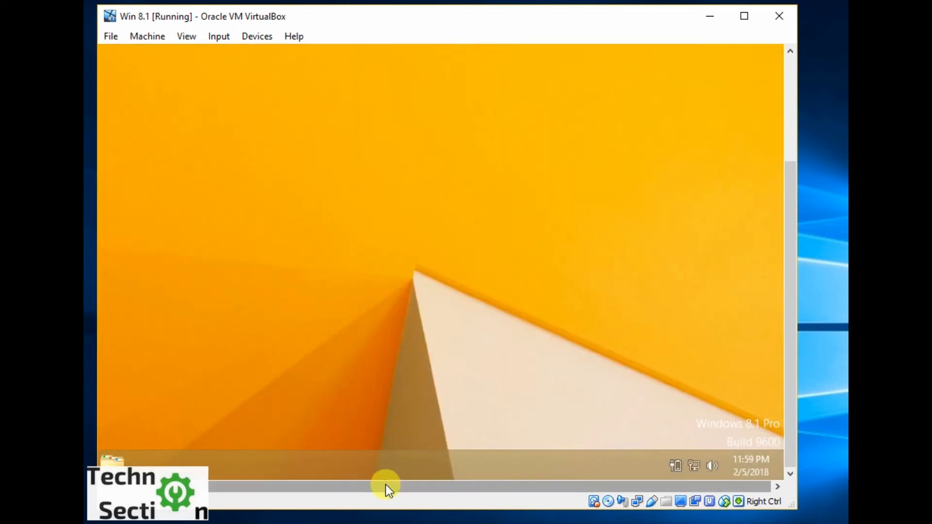
# Look over the new Windows 8.1 desktop, including its icons, taskbar and notification area.
pyautogui.moveTo(392, 484); pyautogui.dragTo(312, 480)
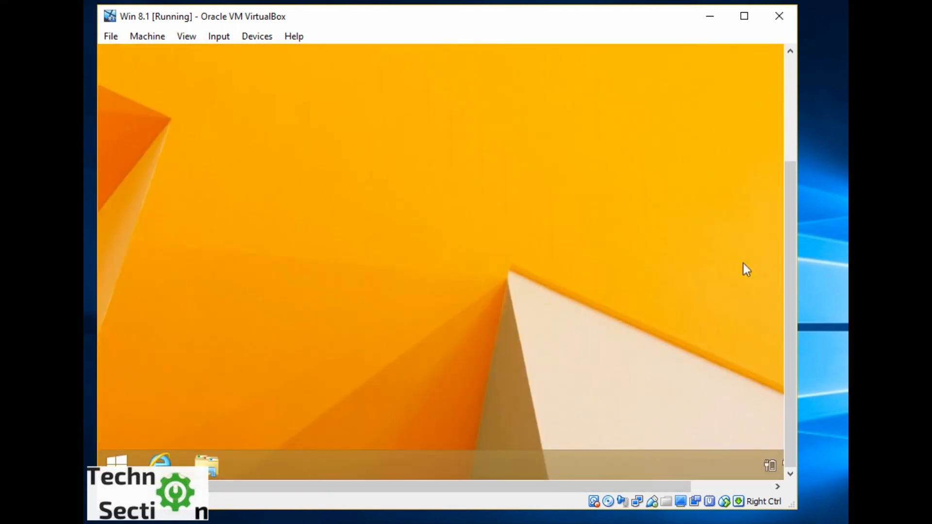
pyautogui.moveTo(796, 248); pyautogui.dragTo(792, 115)
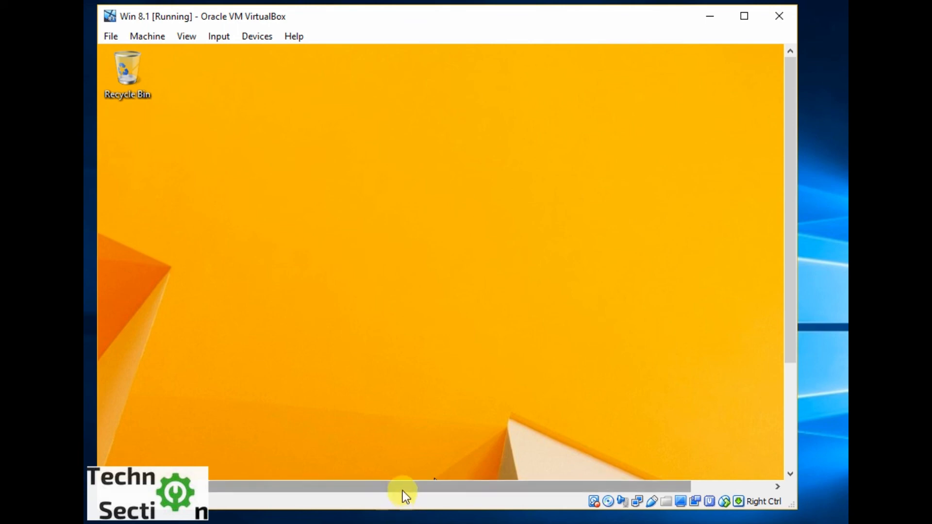
pyautogui.moveTo(403, 489); pyautogui.dragTo(534, 483)
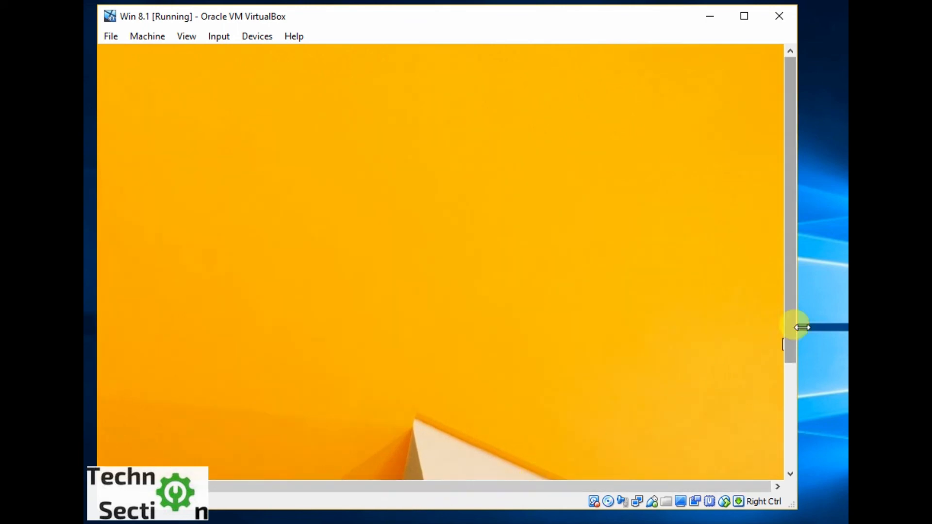
pyautogui.moveTo(793, 326); pyautogui.dragTo(796, 432)
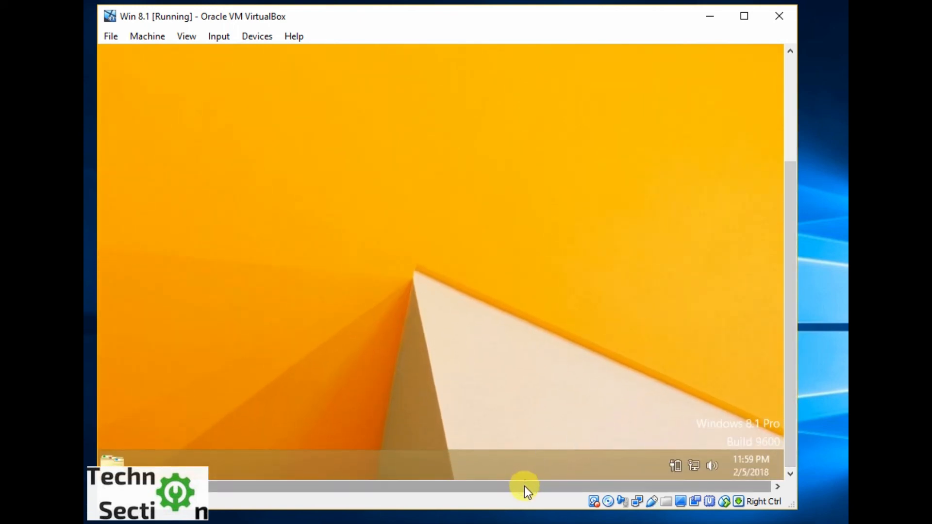
pyautogui.moveTo(524, 486); pyautogui.dragTo(329, 490)
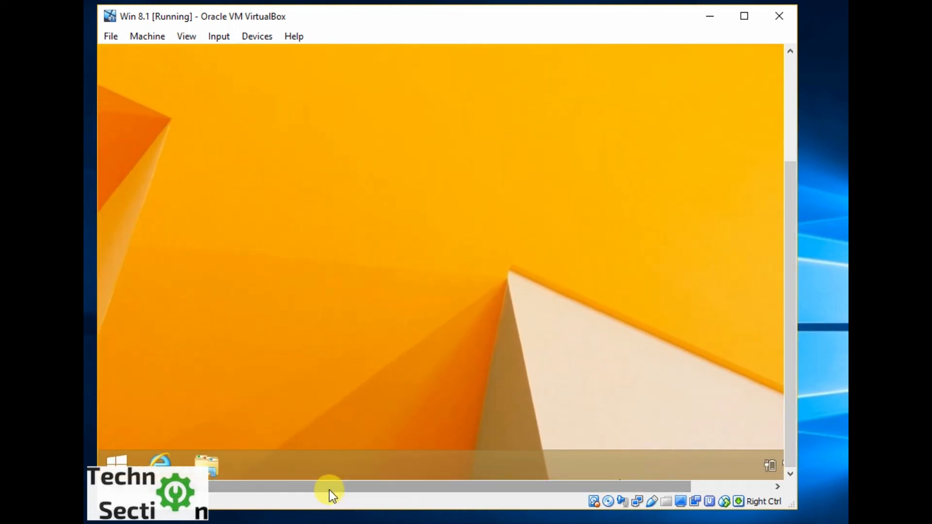